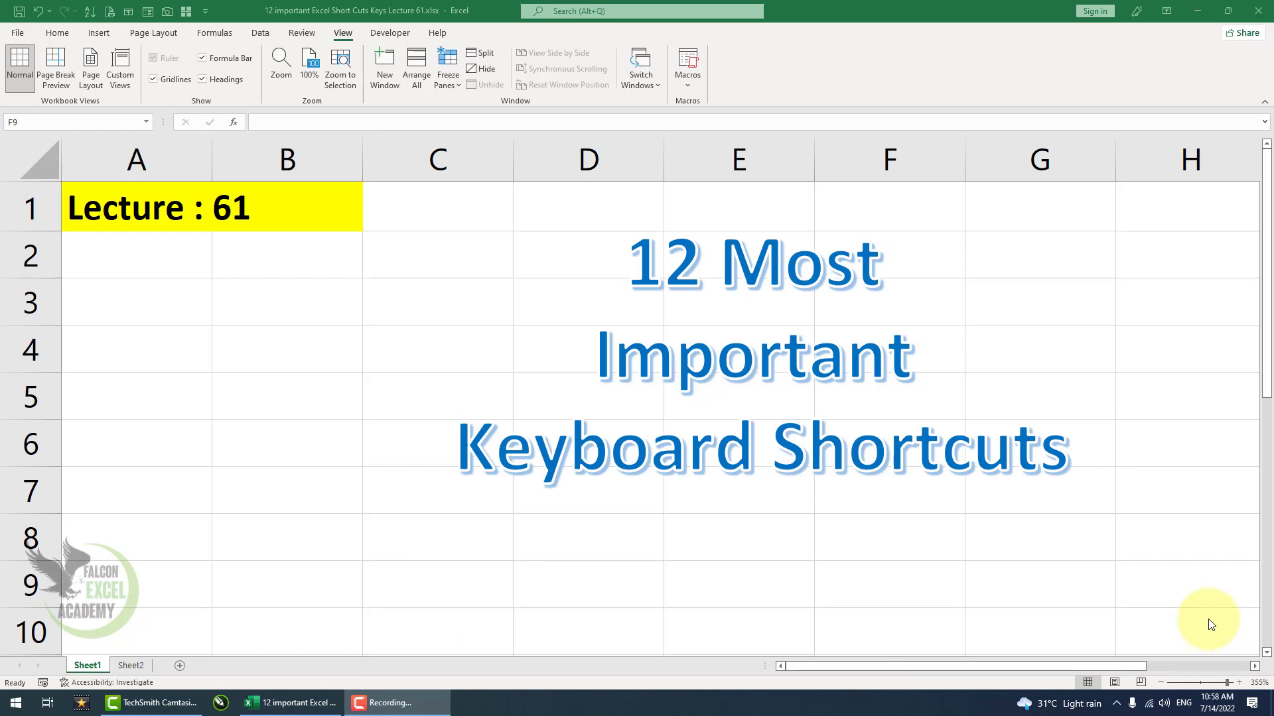
On Sheet2, select the entire worksheet starting from cell G10, then clear the selection by selecting cell E16.
{"action": "left_click", "coordinate": [122, 666]}
{"action": "left_click", "coordinate": [213, 398]}
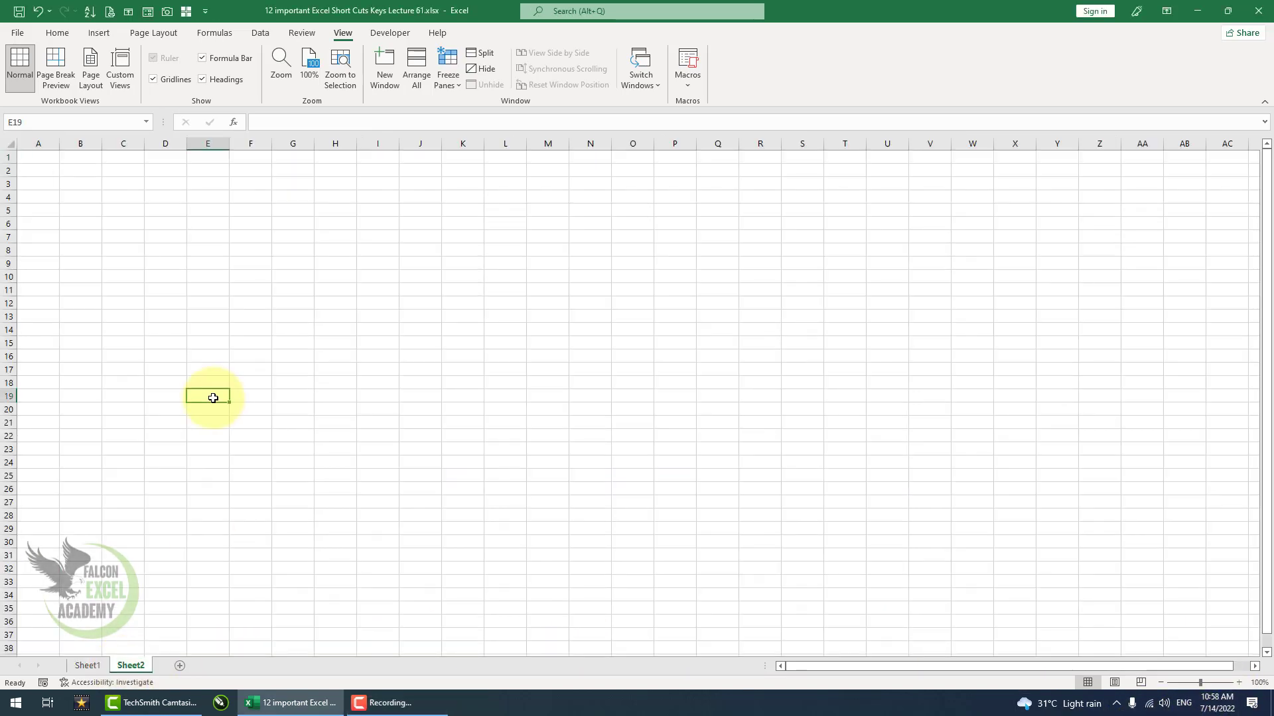
{"action": "scroll", "coordinate": [223, 397], "scroll_direction": "up", "scroll_amount": 10}
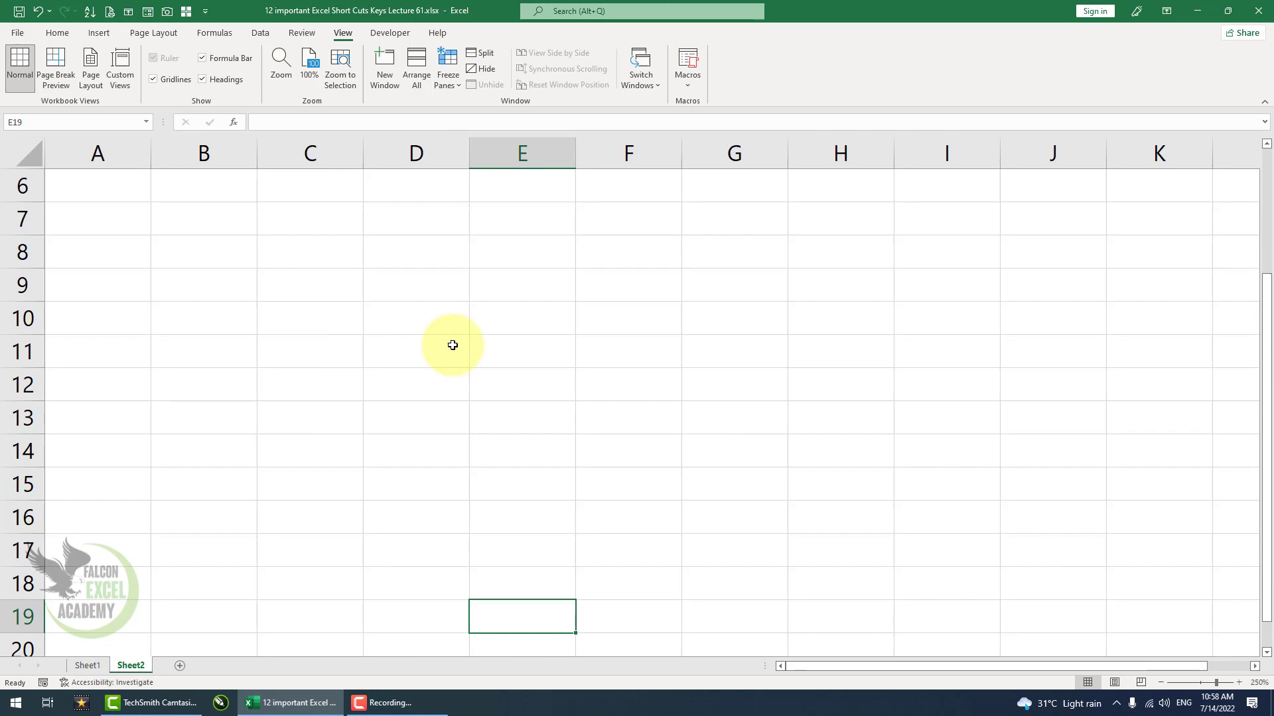
{"action": "left_click", "coordinate": [569, 320]}
{"action": "left_click", "coordinate": [686, 318]}
{"action": "key", "text": "ctrl+shift+space"}
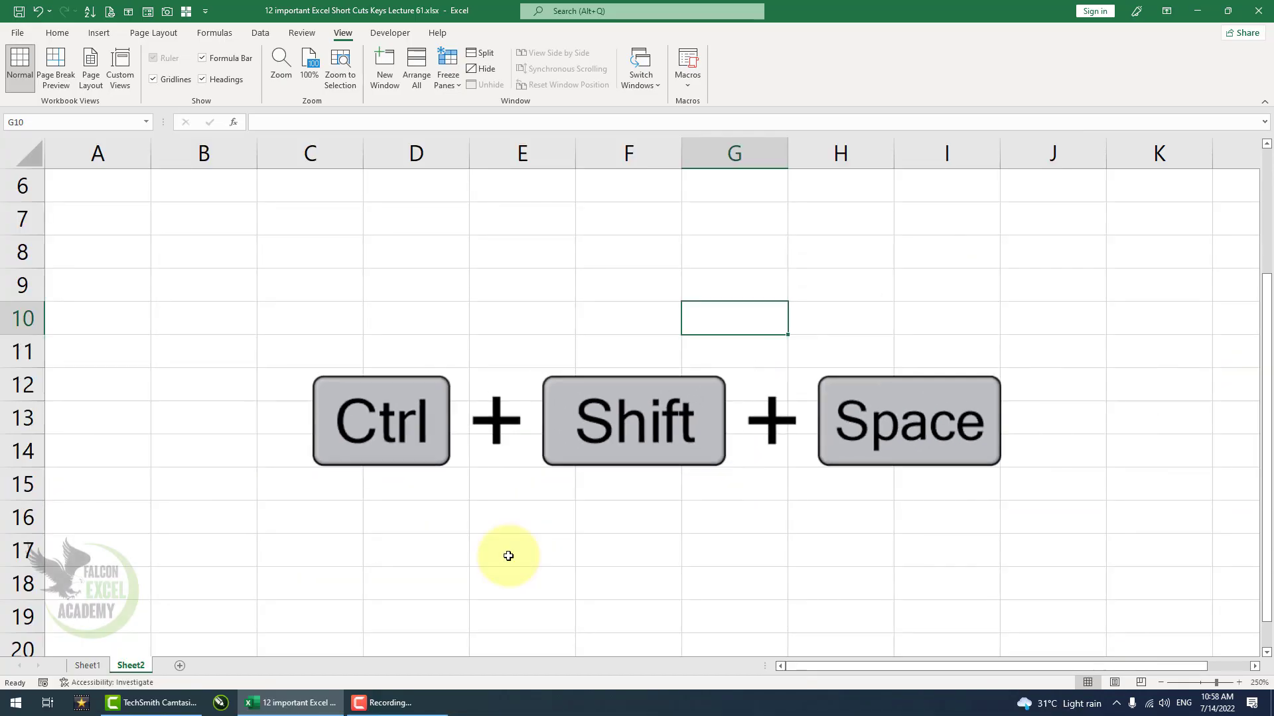
{"action": "key", "text": "ctrl+shift+space"}
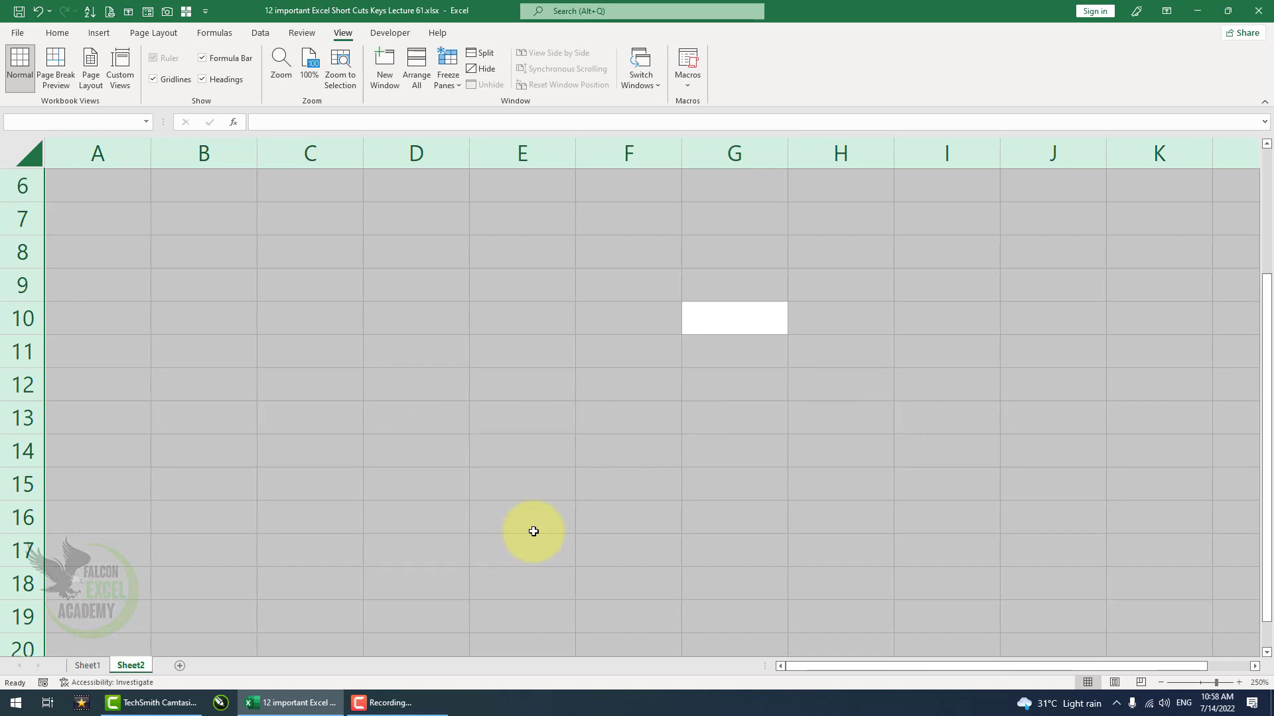
{"action": "left_click", "coordinate": [530, 534]}
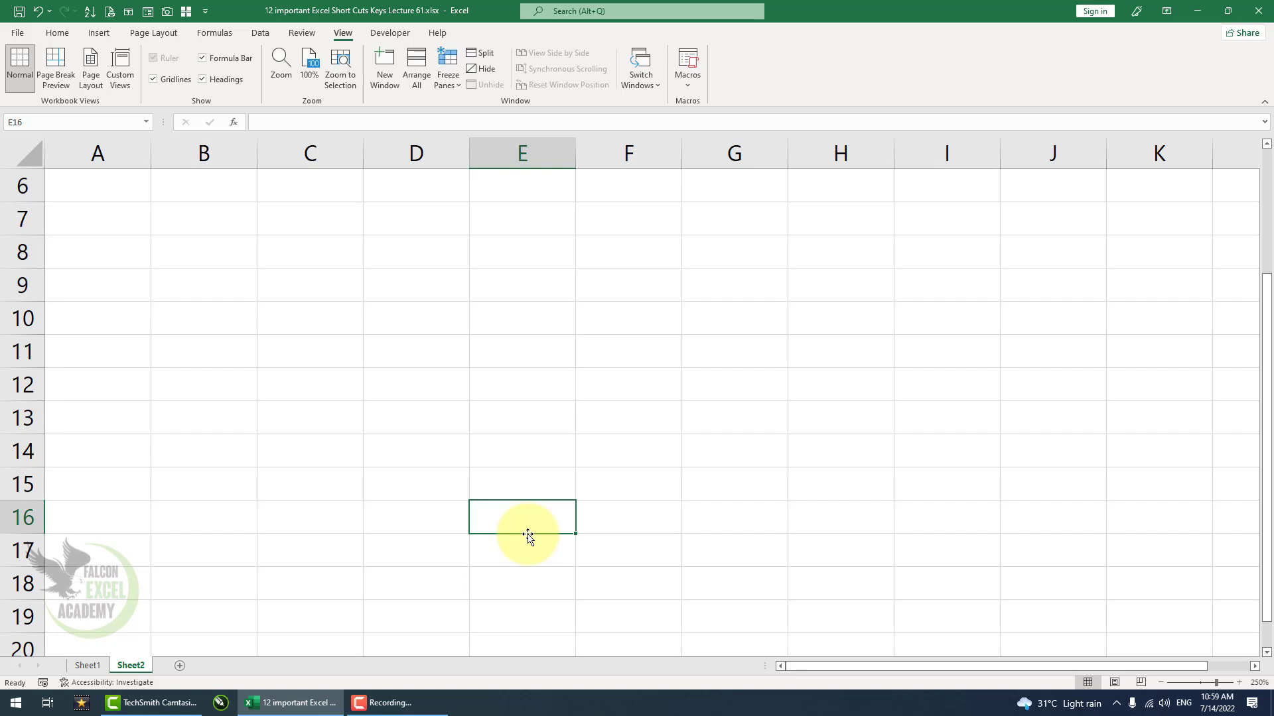
Select the entire column F starting from cell F6.
{"action": "left_click", "coordinate": [230, 188]}
{"action": "left_click", "coordinate": [612, 205]}
{"action": "left_click", "coordinate": [628, 194]}
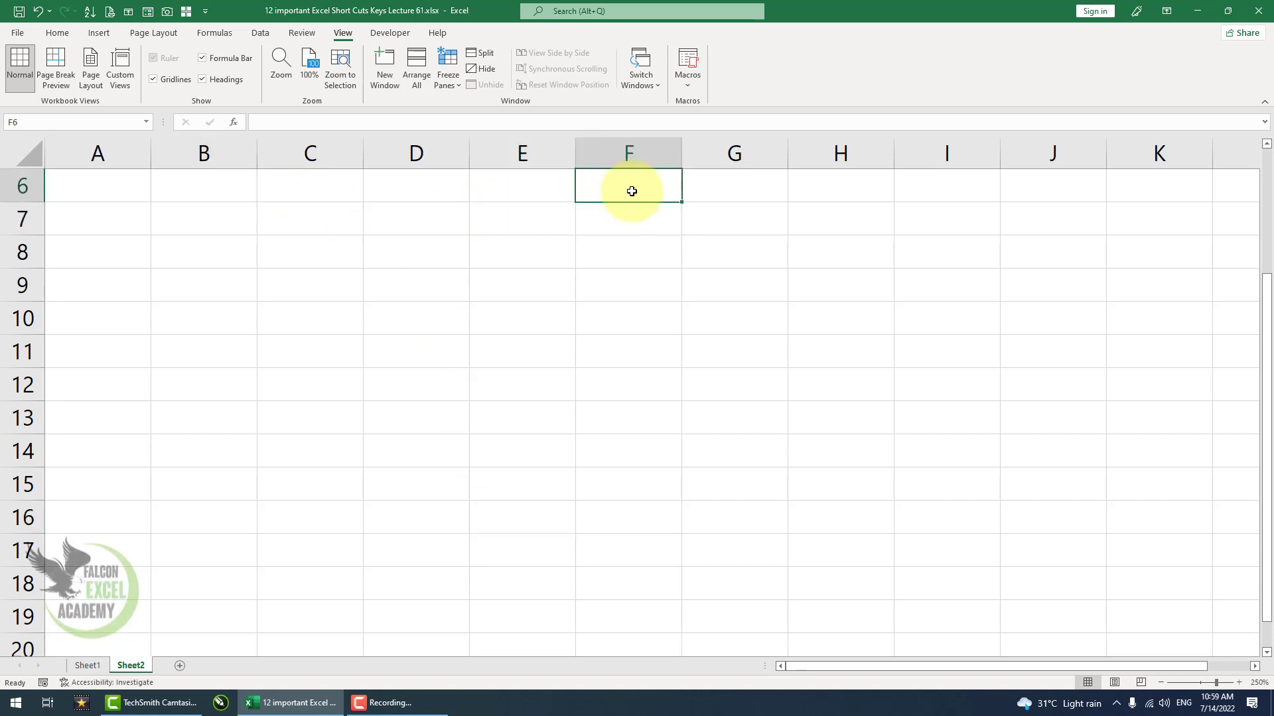
{"action": "key", "text": "ctrl+space"}
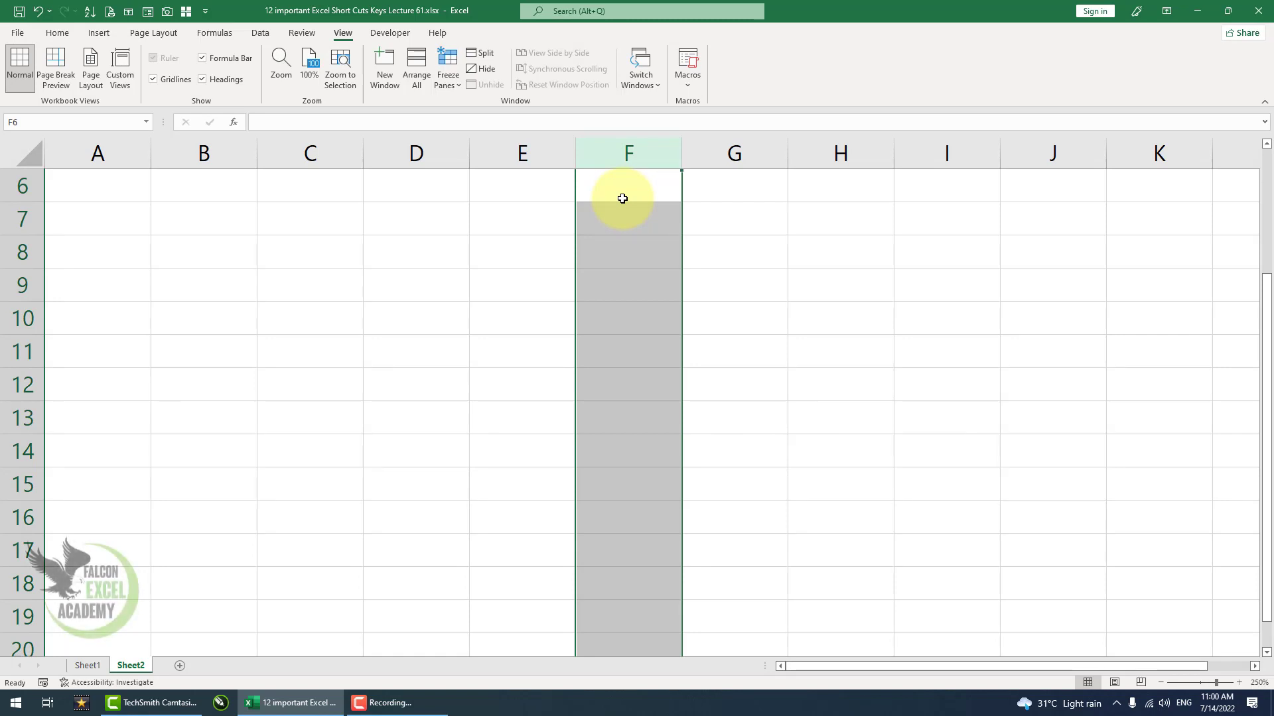
Select the entire row 3 starting from cell A3, then clear the selection by selecting cell B5.
{"action": "left_click", "coordinate": [122, 244]}
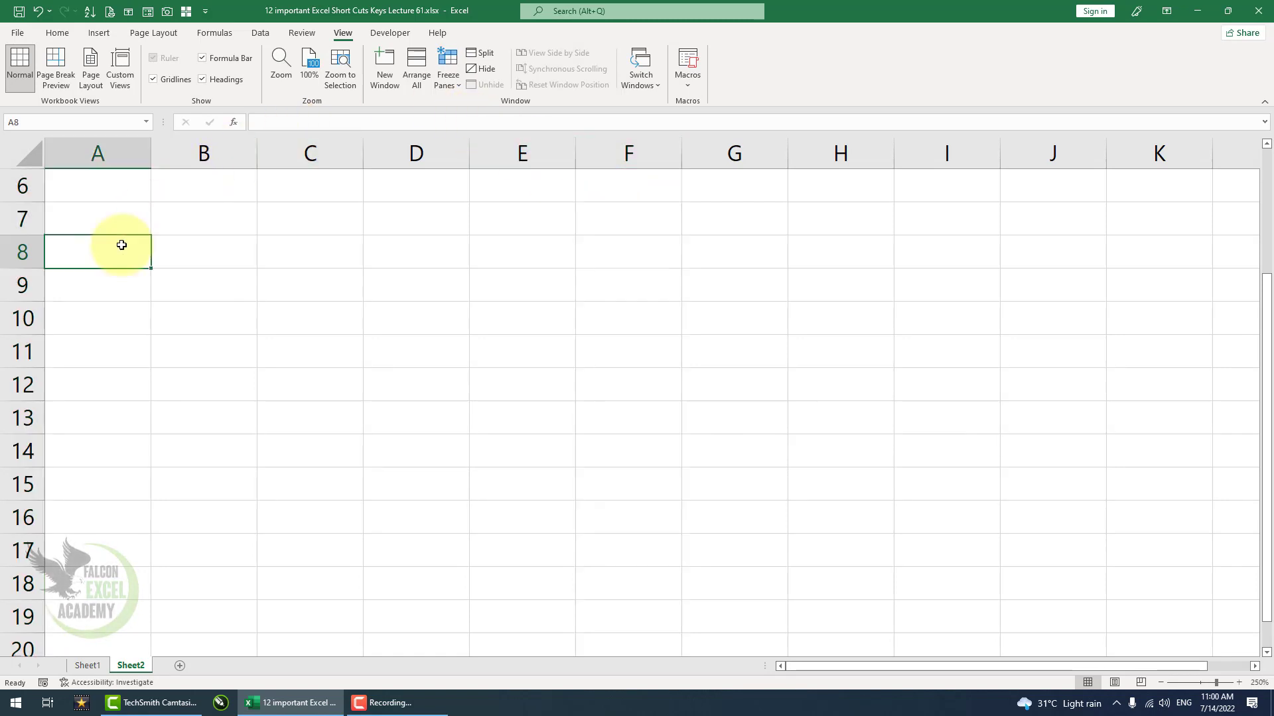
{"action": "left_click", "coordinate": [118, 317]}
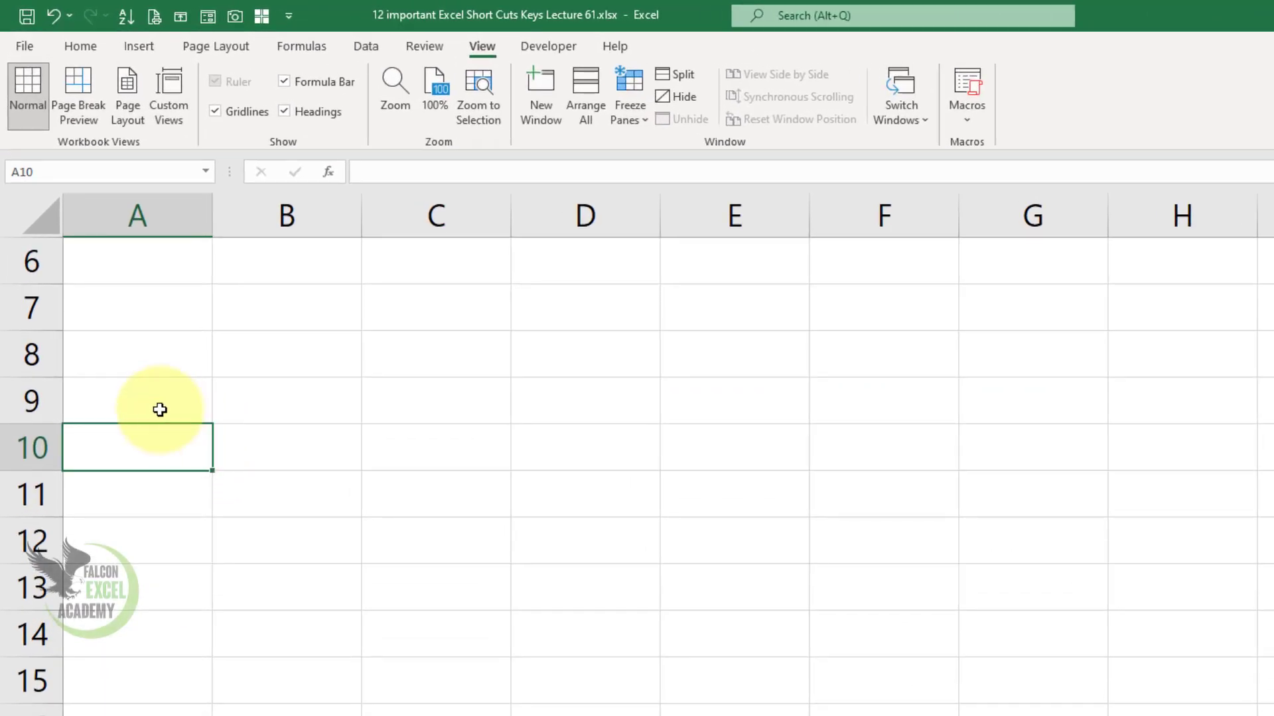
{"action": "left_click", "coordinate": [153, 322]}
{"action": "scroll", "coordinate": [153, 322], "scroll_direction": "up", "scroll_amount": 2}
{"action": "left_click", "coordinate": [154, 321]}
{"action": "left_click", "coordinate": [157, 357]}
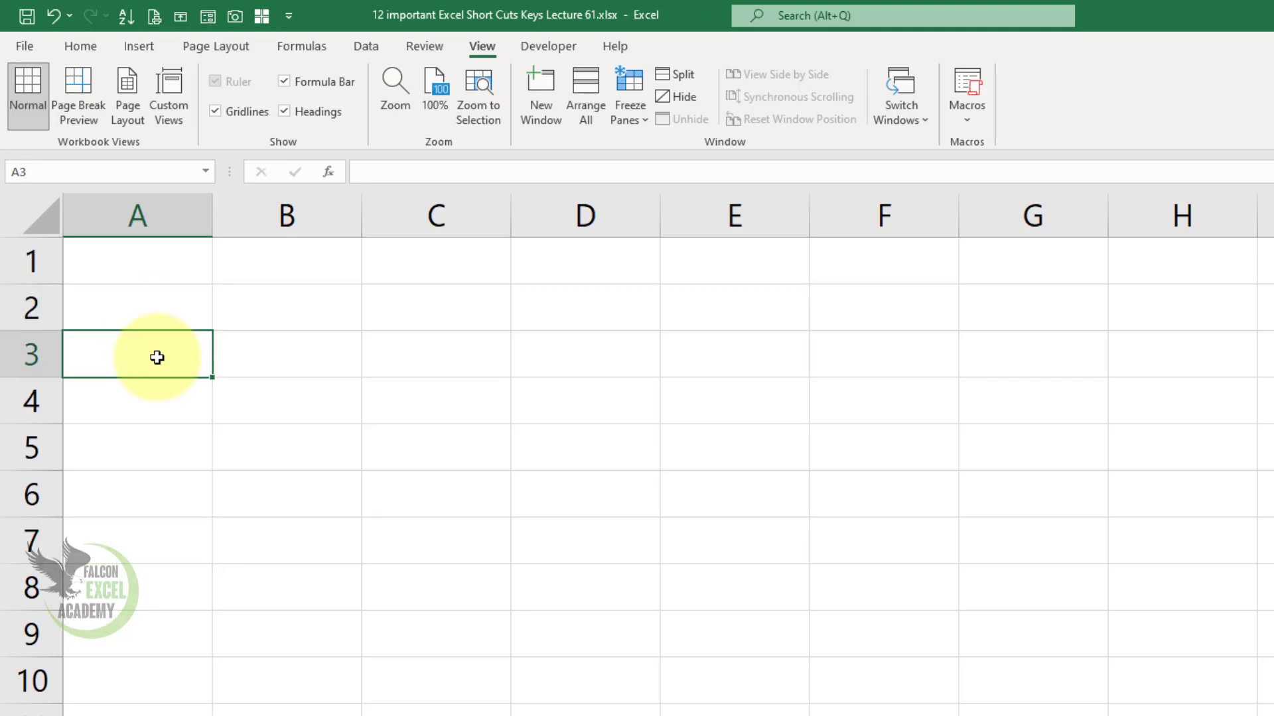
{"action": "key", "text": "shift+space"}
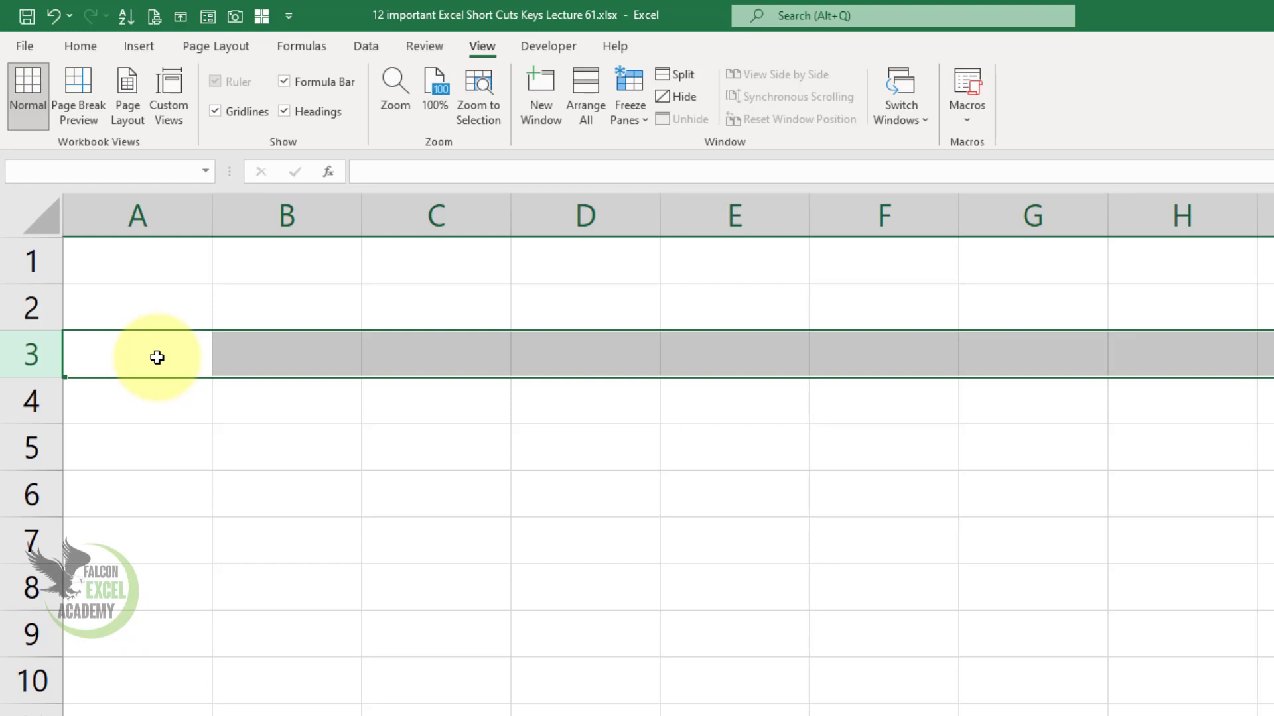
{"action": "left_click", "coordinate": [337, 454]}
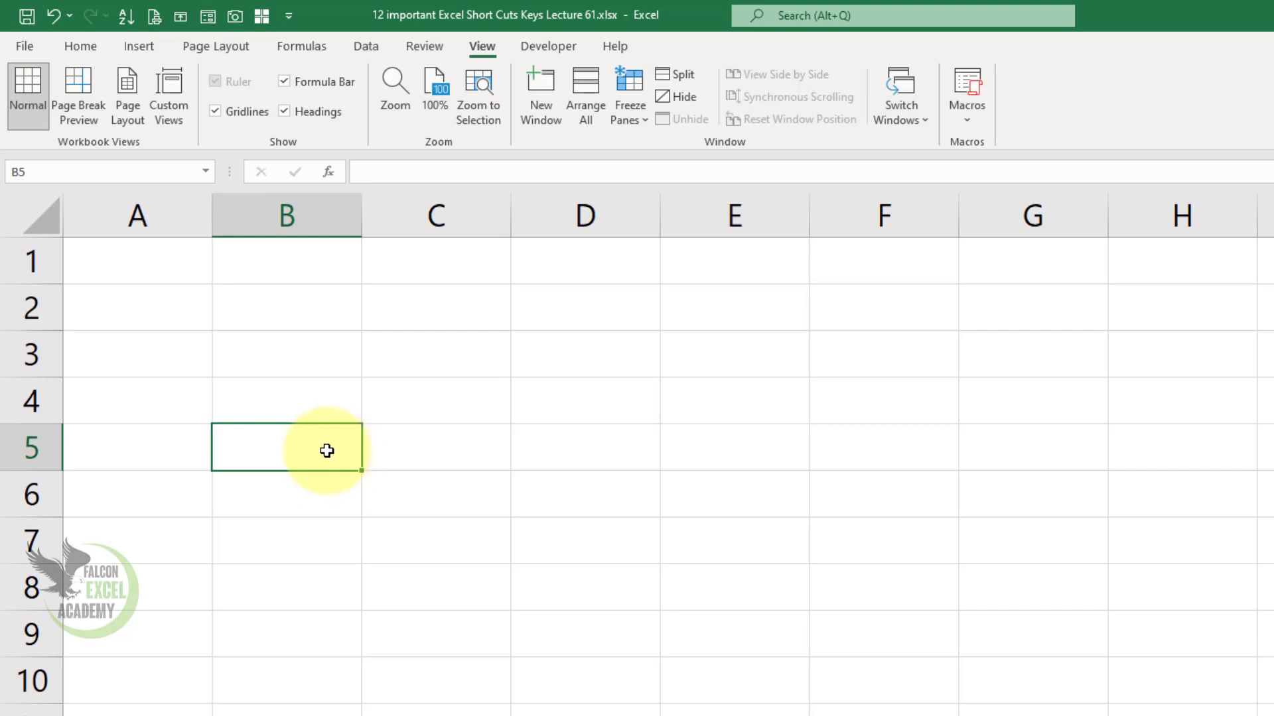
Enter the headers Sr. No, Name and Contact Number in cells A1, B1 and C1.
{"action": "key", "text": "ctrl+Home"}
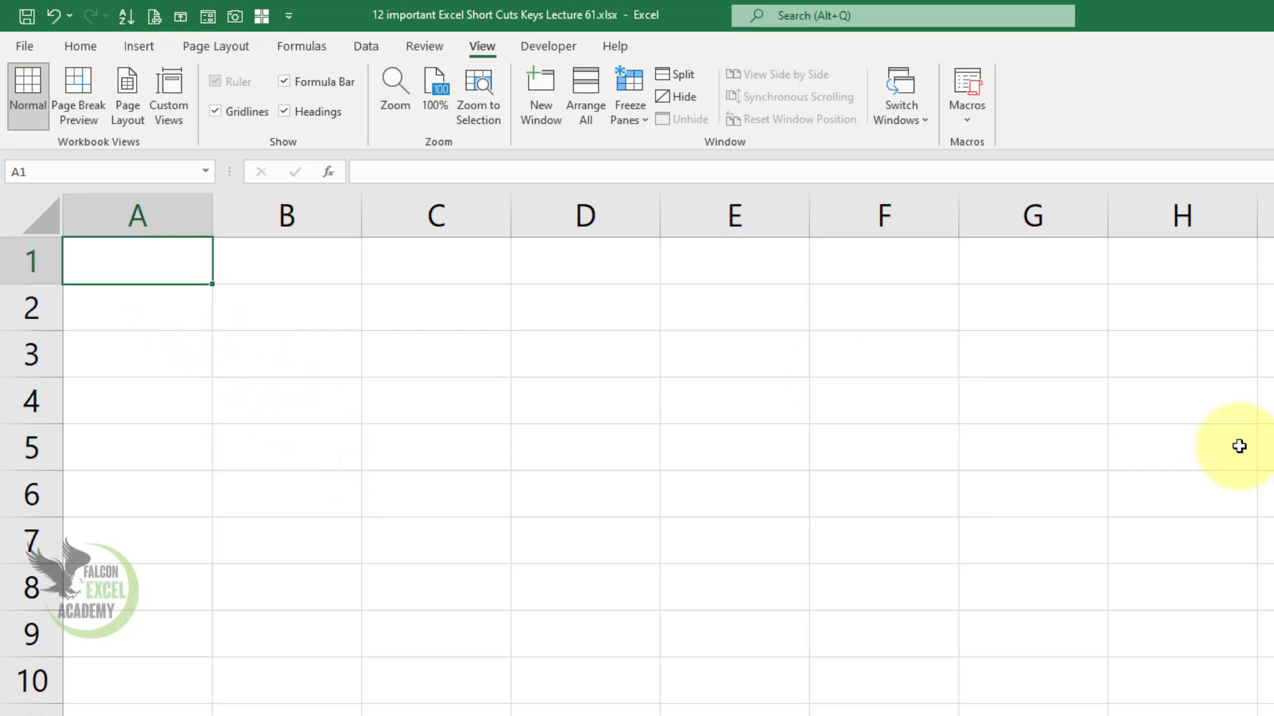
{"action": "type", "text": "Sr. No"}
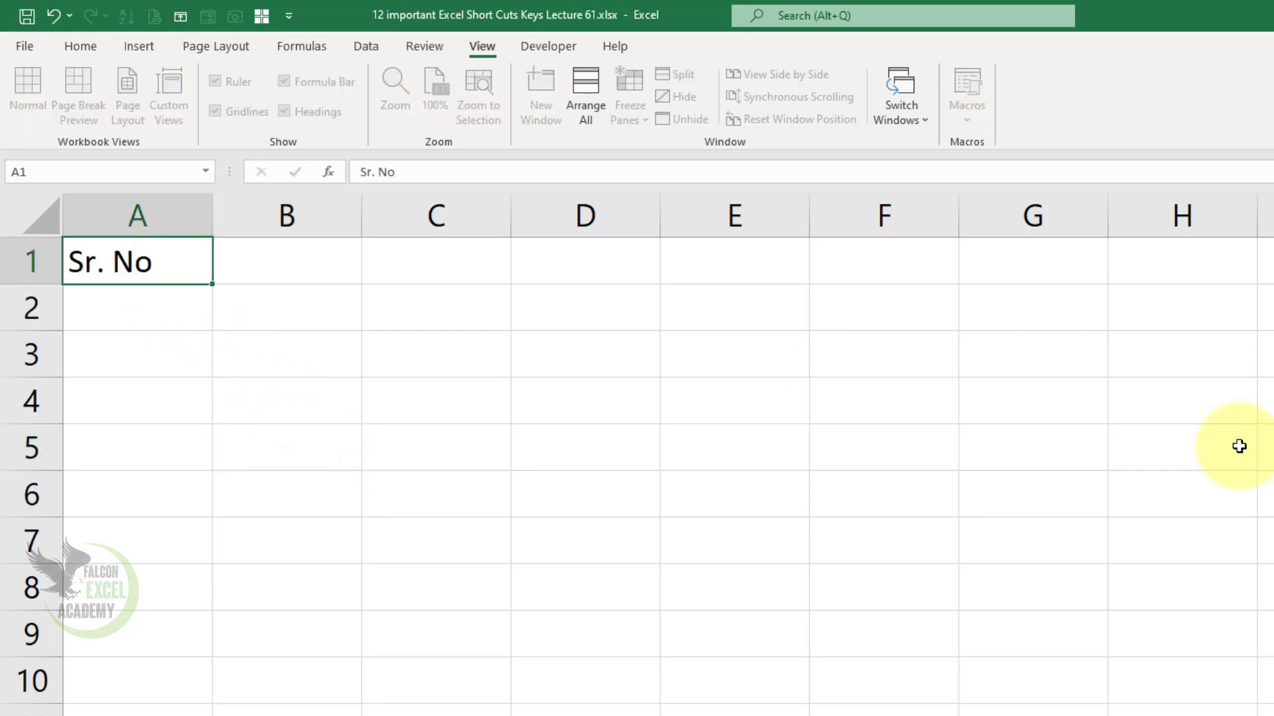
{"action": "key", "text": "Tab"}
{"action": "type", "text": "Name"}
{"action": "key", "text": "Tab"}
{"action": "type", "text": "Conta"}
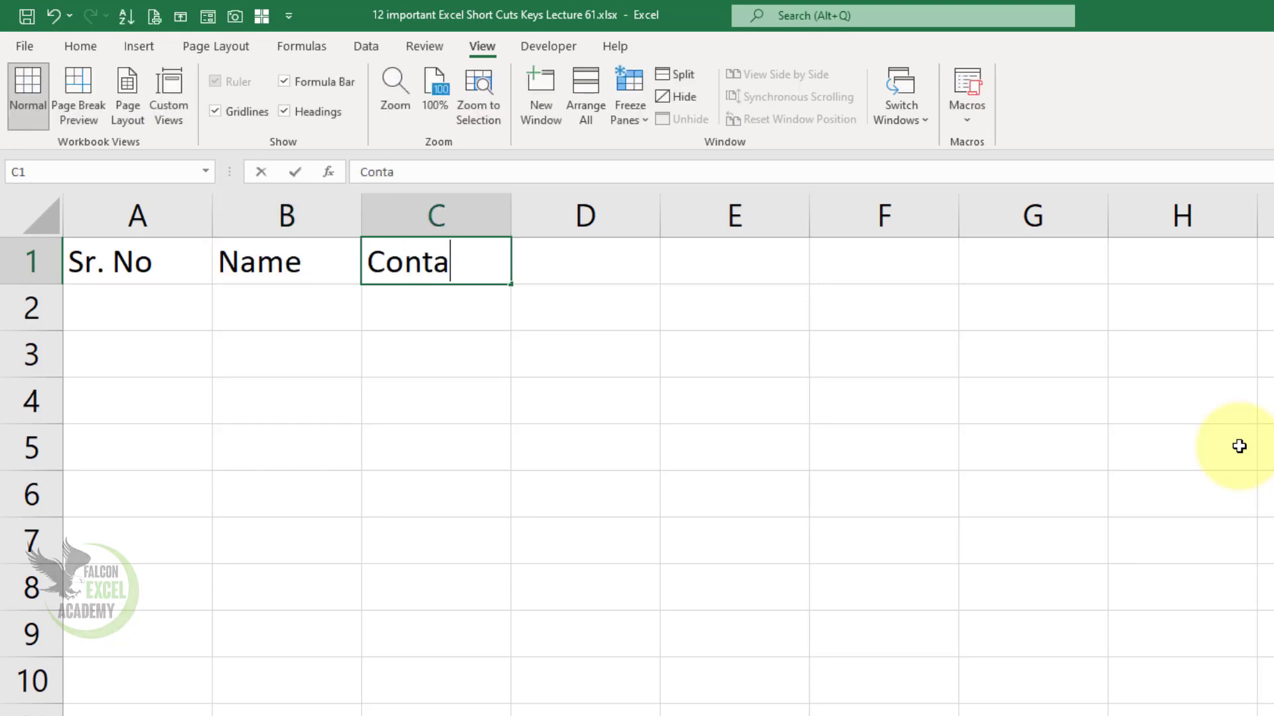
{"action": "type", "text": "ct Nujm b"}
{"action": "key", "text": "BackSpace"}
{"action": "key", "text": "BackSpace"}
{"action": "key", "text": "BackSpace"}
{"action": "key", "text": "BackSpace"}
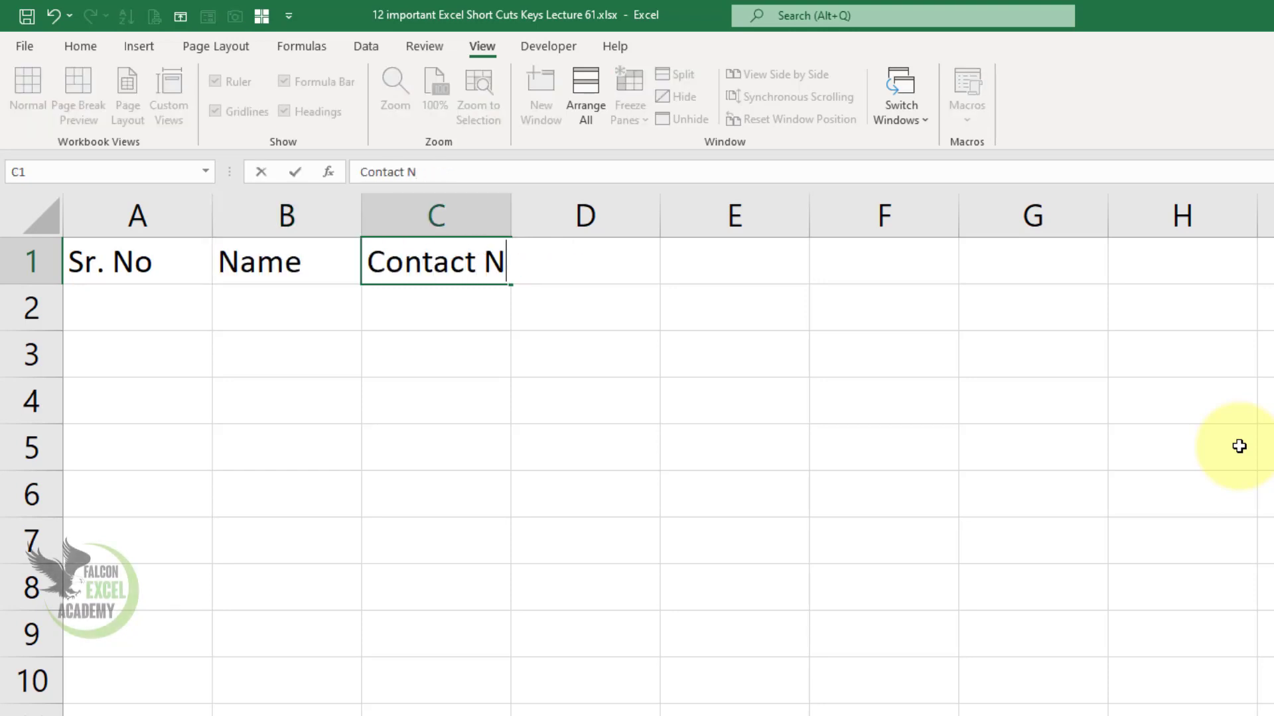
{"action": "type", "text": "umber"}
{"action": "key", "text": "Tab"}
Enter the headers city and Amount in cells D1 and E1, and AutoFit column C to its header text.
{"action": "type", "text": "city"}
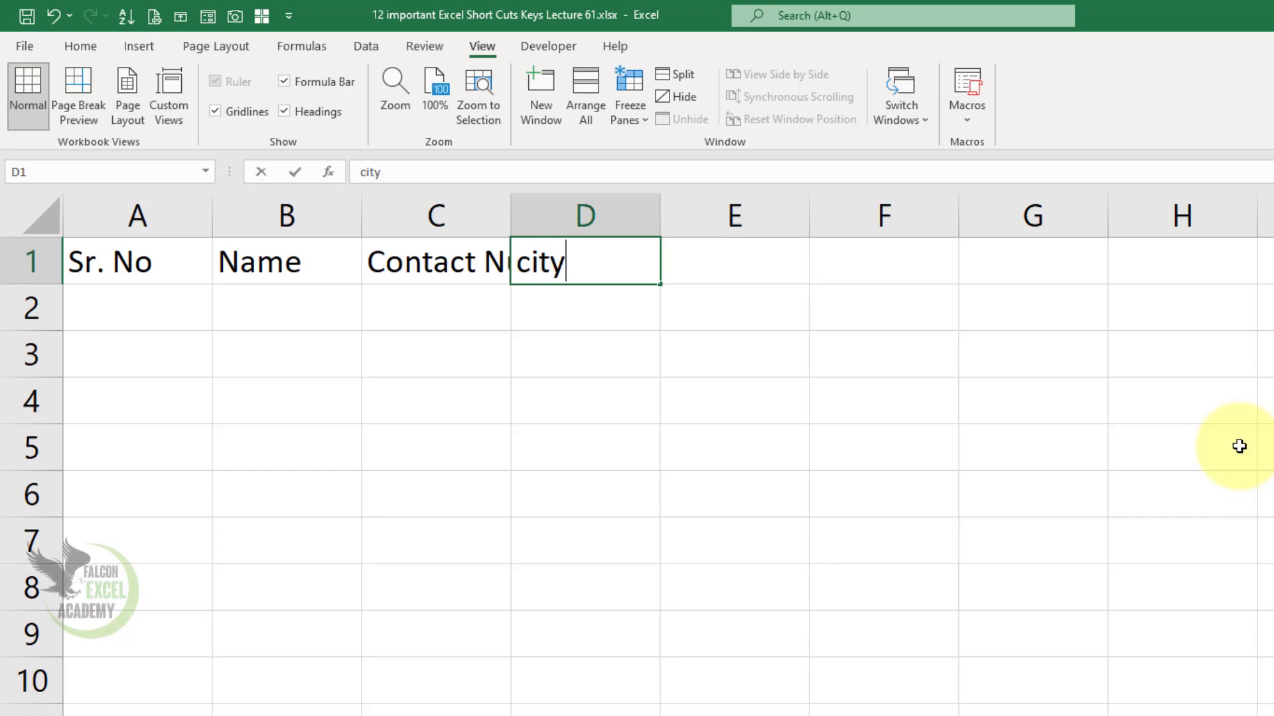
{"action": "key", "text": "Tab"}
{"action": "type", "text": "a"}
{"action": "key", "text": "BackSpace"}
{"action": "type", "text": "Amount"}
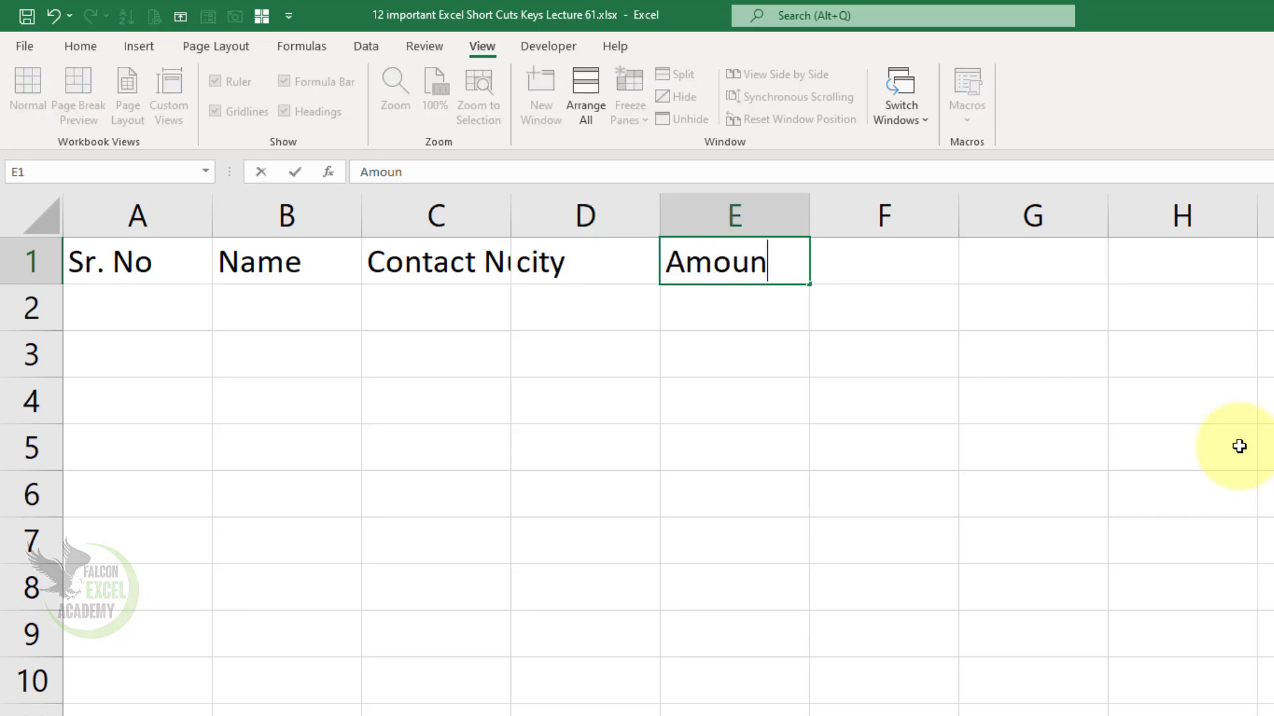
{"action": "key", "text": "Return"}
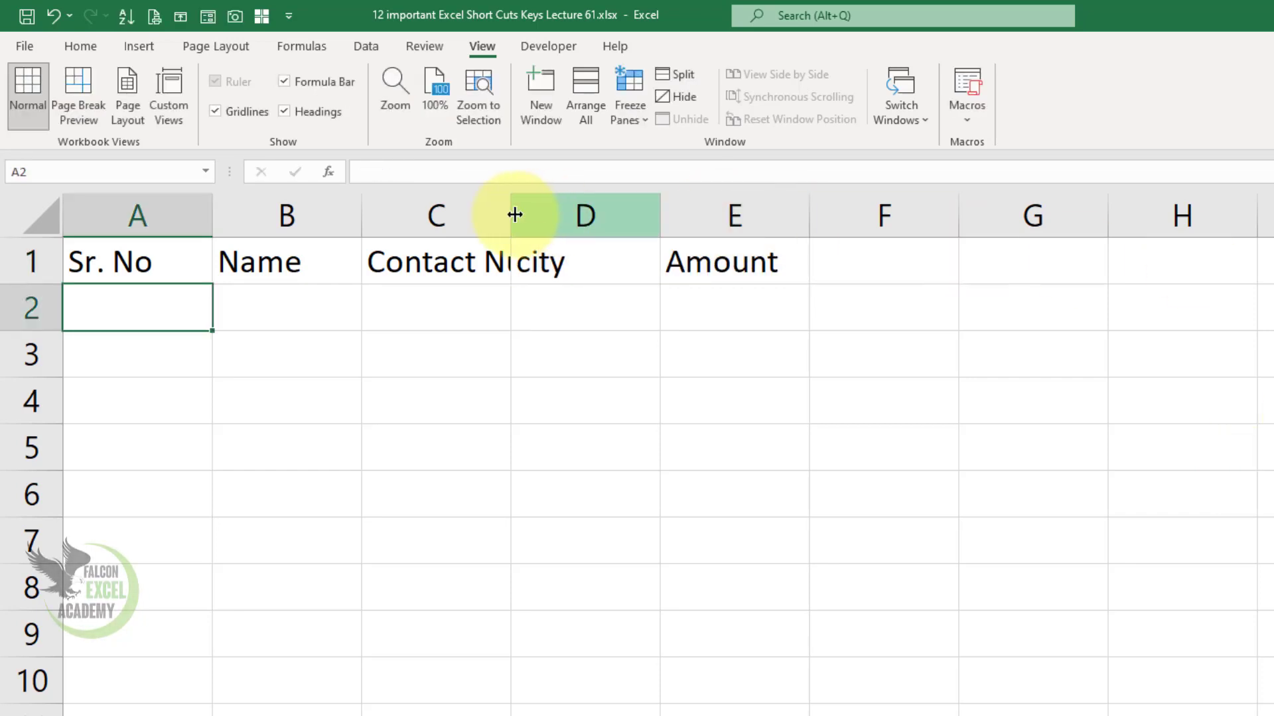
{"action": "double_click", "coordinate": [511, 214]}
{"action": "left_click", "coordinate": [695, 271]}
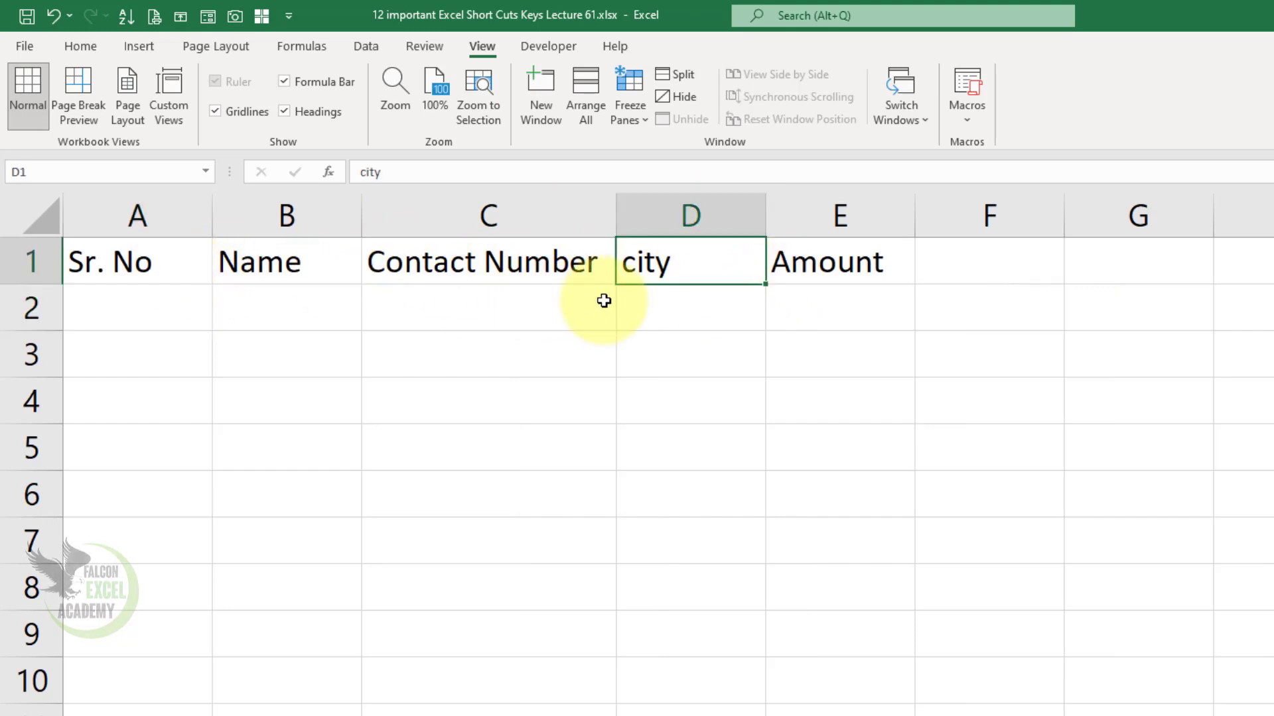
Add filters to the header range A1:E1 and inspect the filter options of the city, Contact Number and Name columns.
{"action": "left_click_drag", "start_coordinate": [123, 257], "coordinate": [829, 262]}
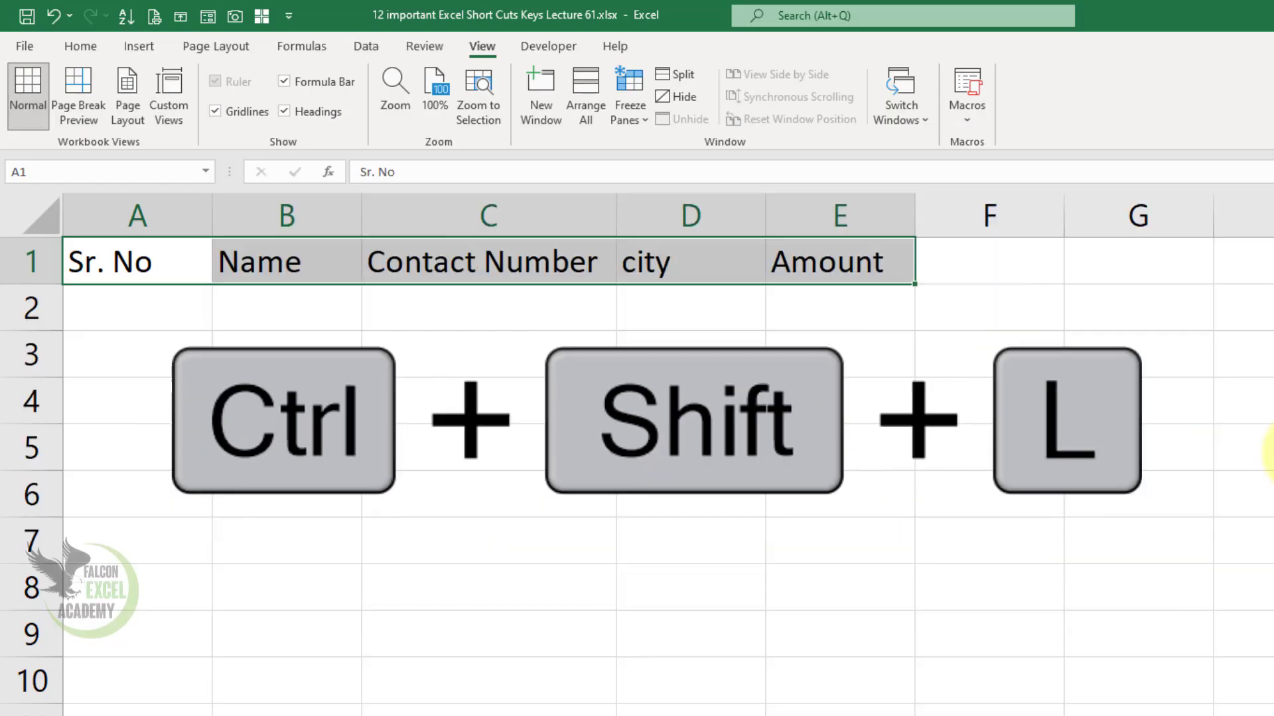
{"action": "key", "text": "ctrl+shift+l"}
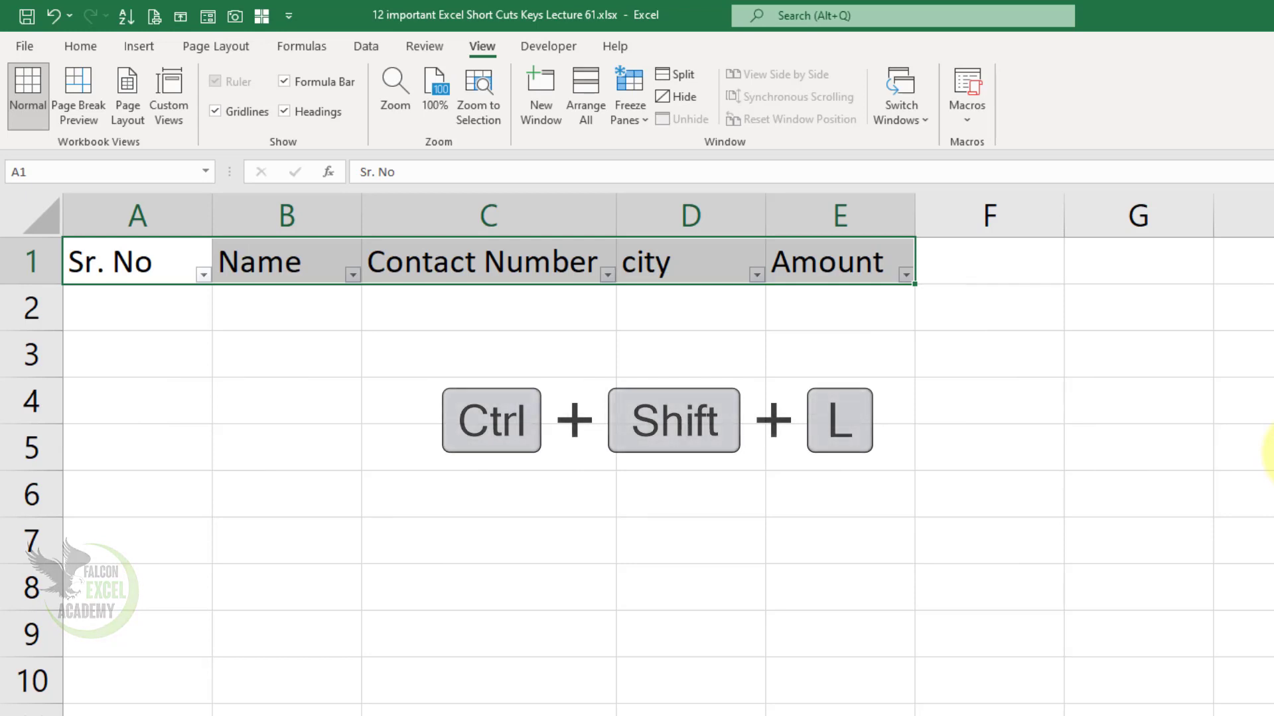
{"action": "left_click", "coordinate": [756, 388]}
{"action": "left_click", "coordinate": [757, 275]}
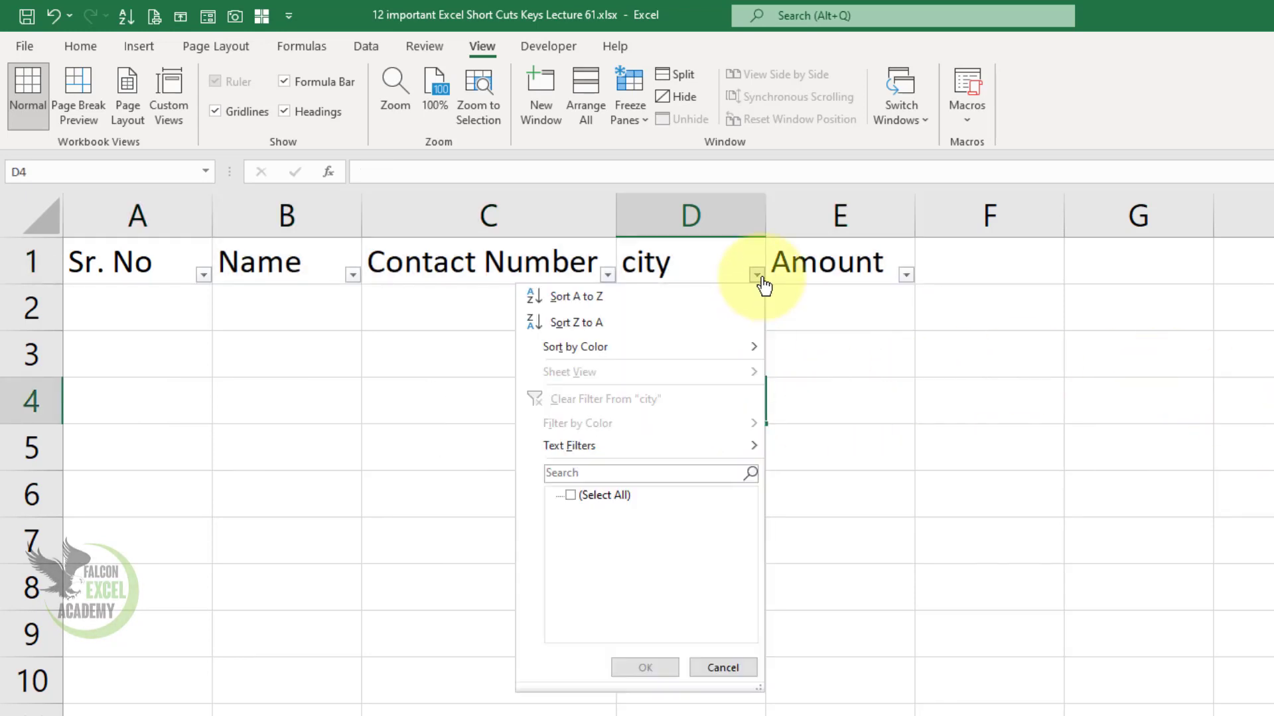
{"action": "left_click", "coordinate": [761, 275]}
{"action": "left_click", "coordinate": [608, 274]}
{"action": "left_click", "coordinate": [607, 276]}
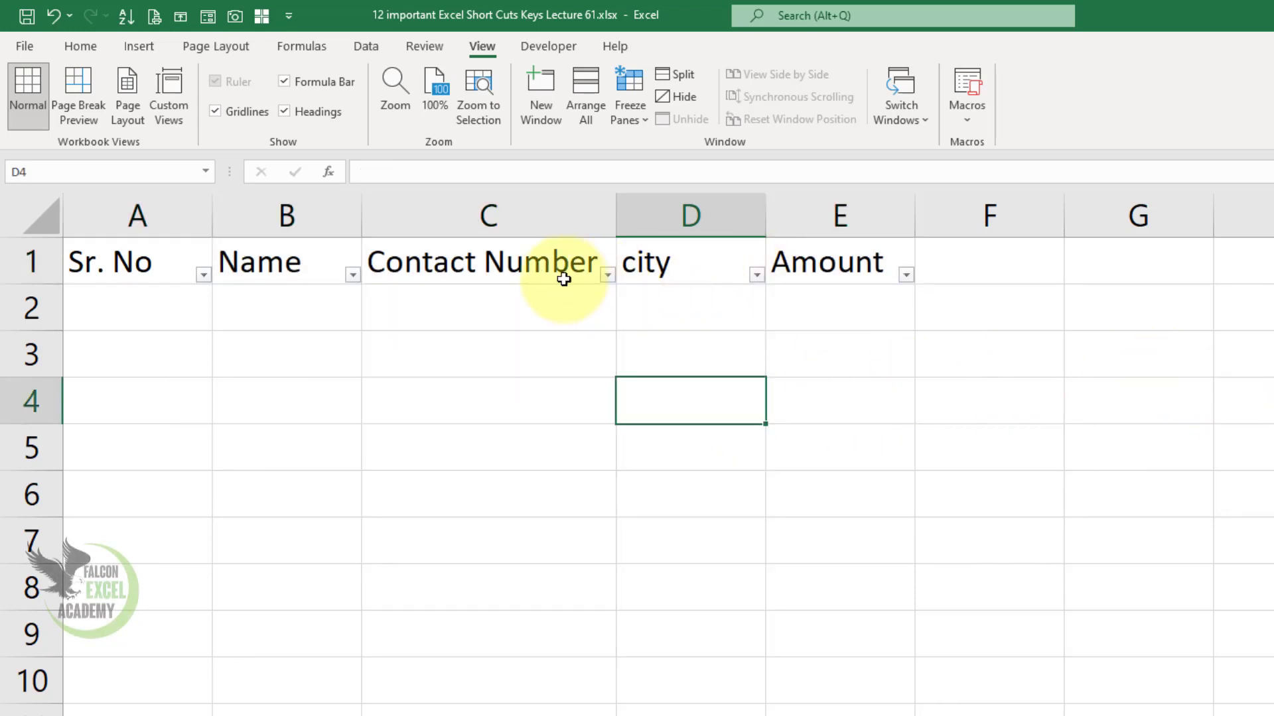
{"action": "left_click", "coordinate": [353, 275]}
{"action": "left_click", "coordinate": [353, 276]}
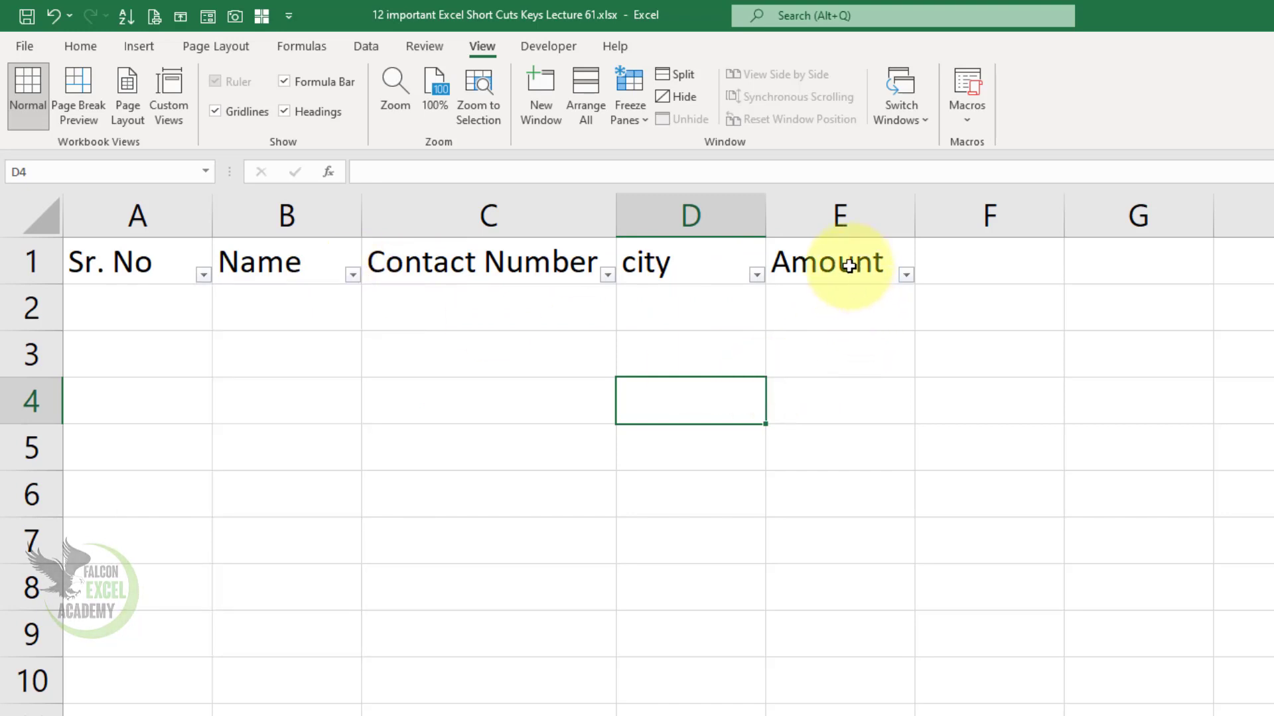
Remove the filters from the header range A1:E1.
{"action": "left_click_drag", "start_coordinate": [846, 266], "coordinate": [99, 262]}
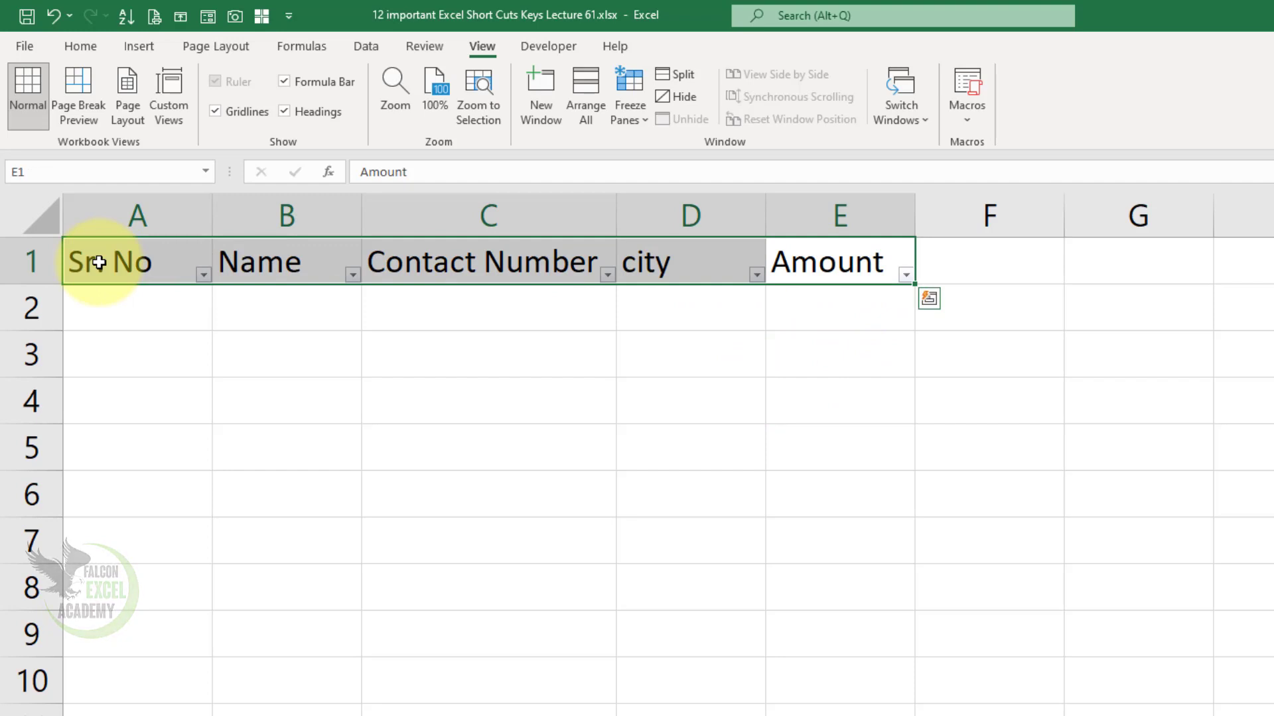
{"action": "key", "text": "ctrl+shift+l"}
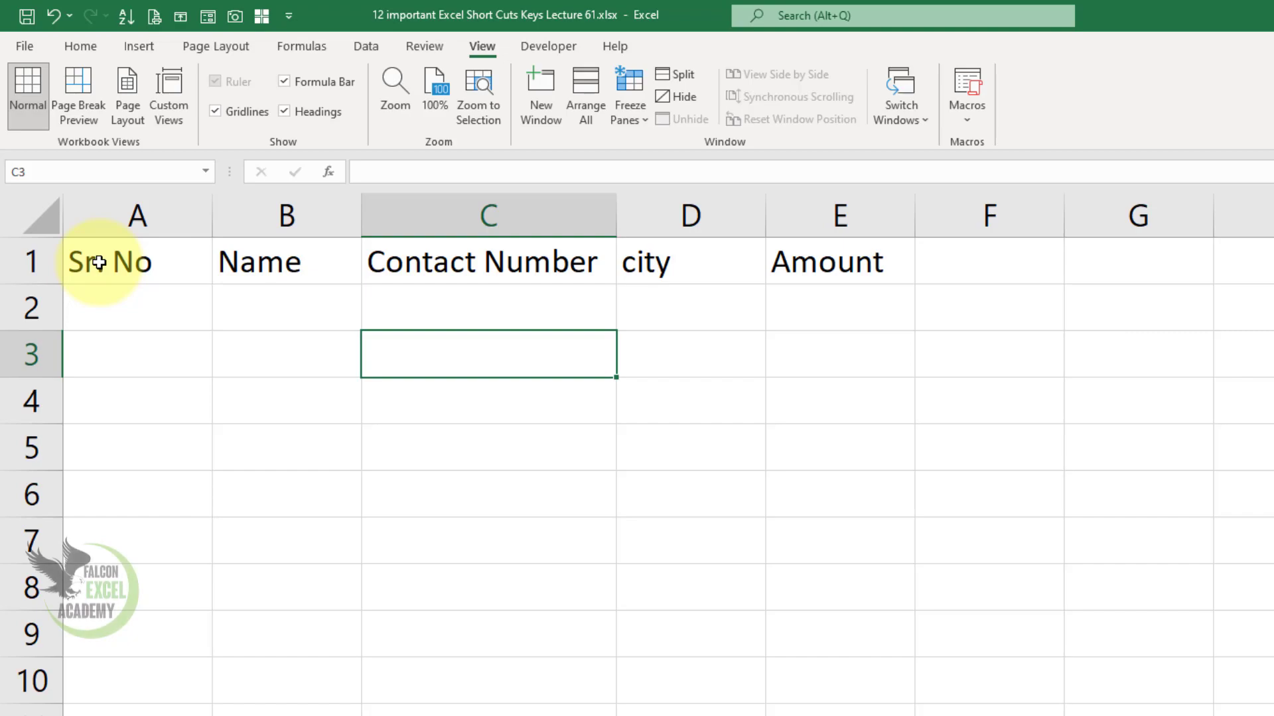
View the Workbook Statistics for the current sheet and workbook, then close them.
{"action": "key", "text": "ctrl+shift+g"}
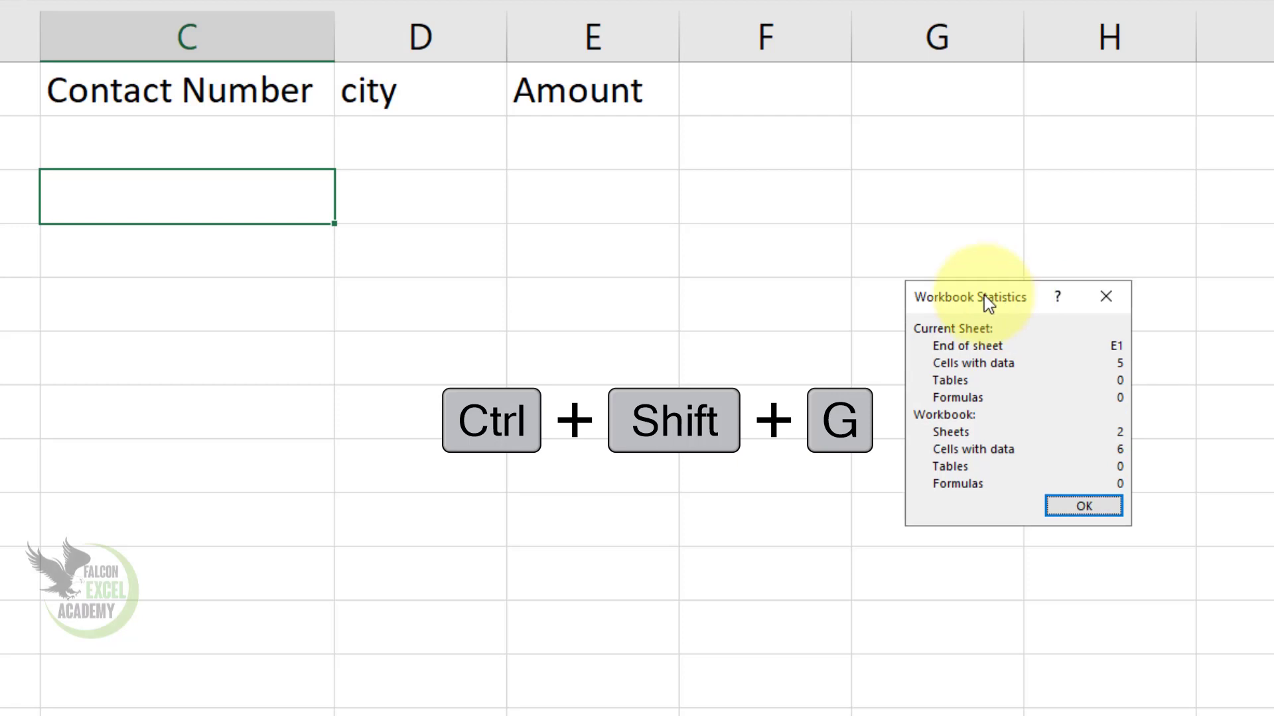
{"action": "left_click_drag", "start_coordinate": [1179, 439], "coordinate": [770, 324]}
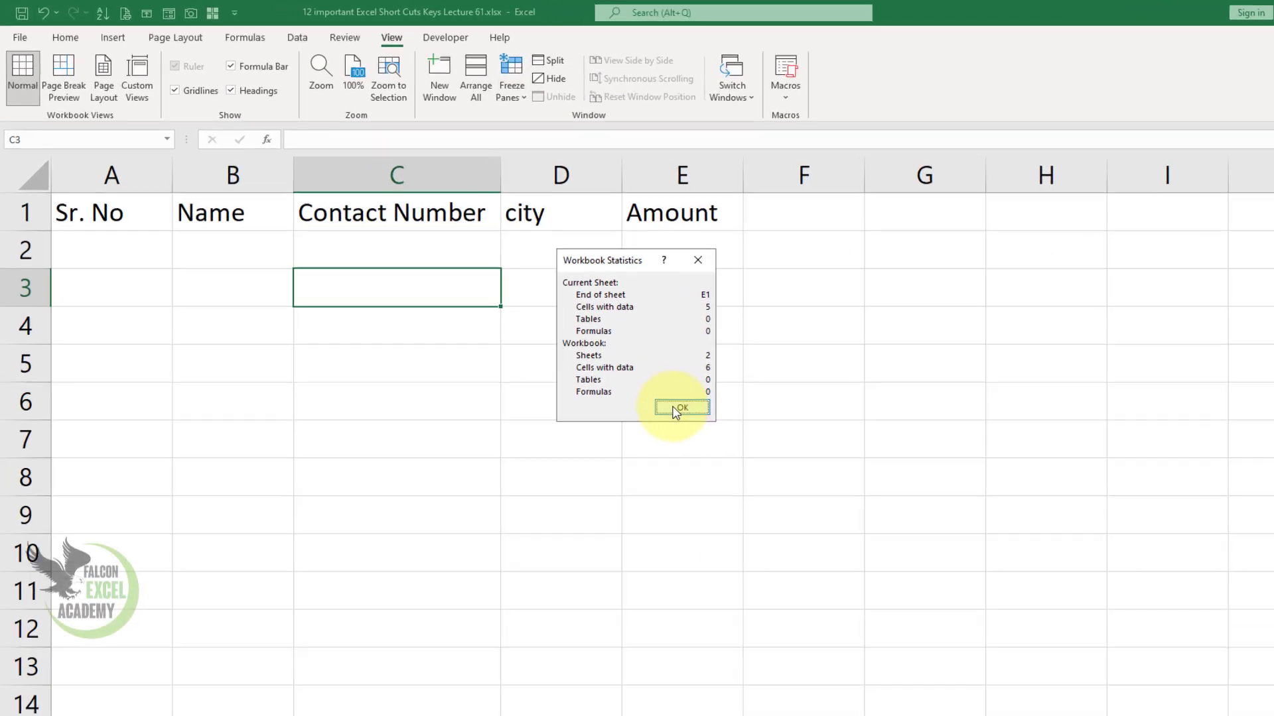
{"action": "left_click", "coordinate": [605, 356]}
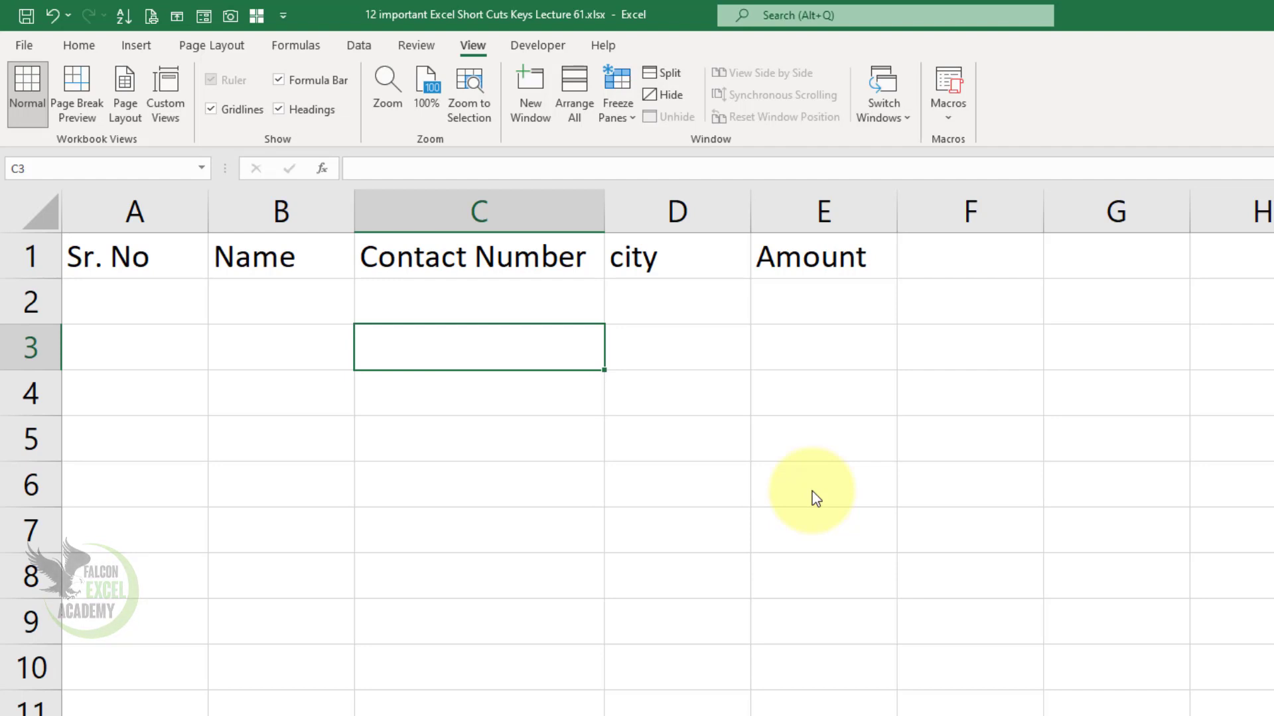
Search the sheet for cells with comments using Go To Special with the Comments option.
{"action": "key", "text": "ctrl+g"}
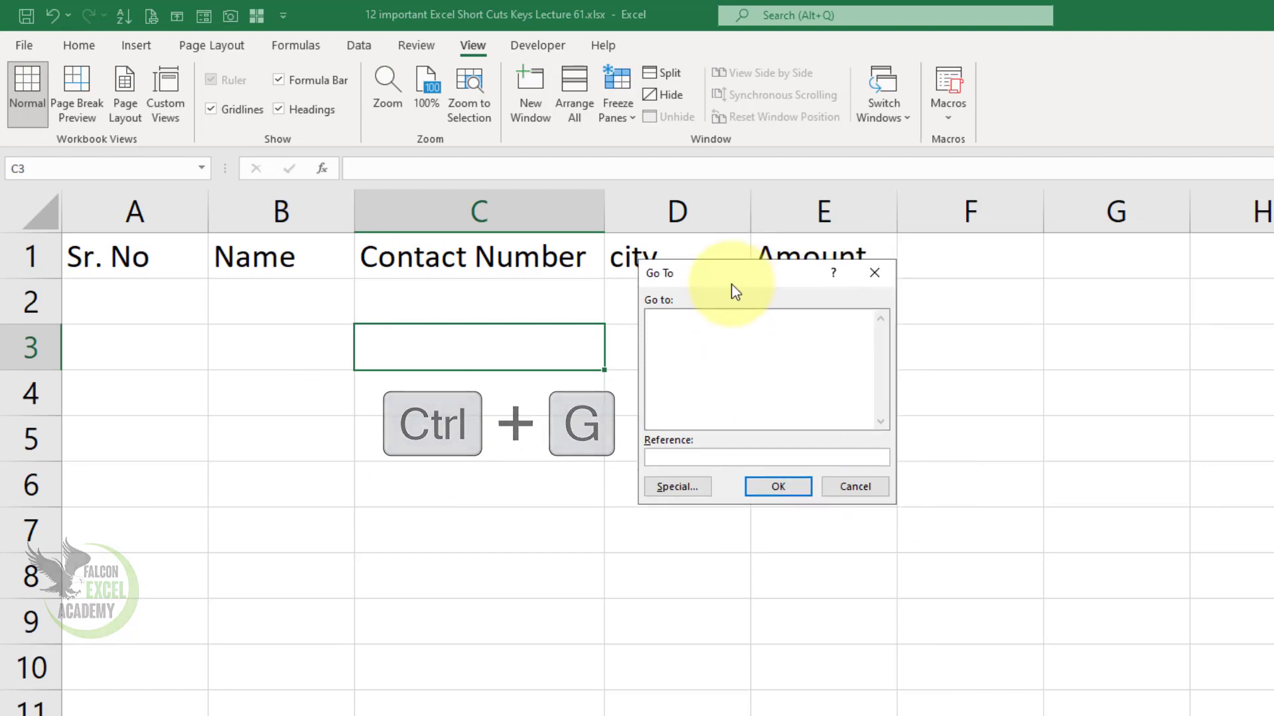
{"action": "left_click_drag", "start_coordinate": [735, 292], "coordinate": [600, 463]}
{"action": "left_click", "coordinate": [539, 678]}
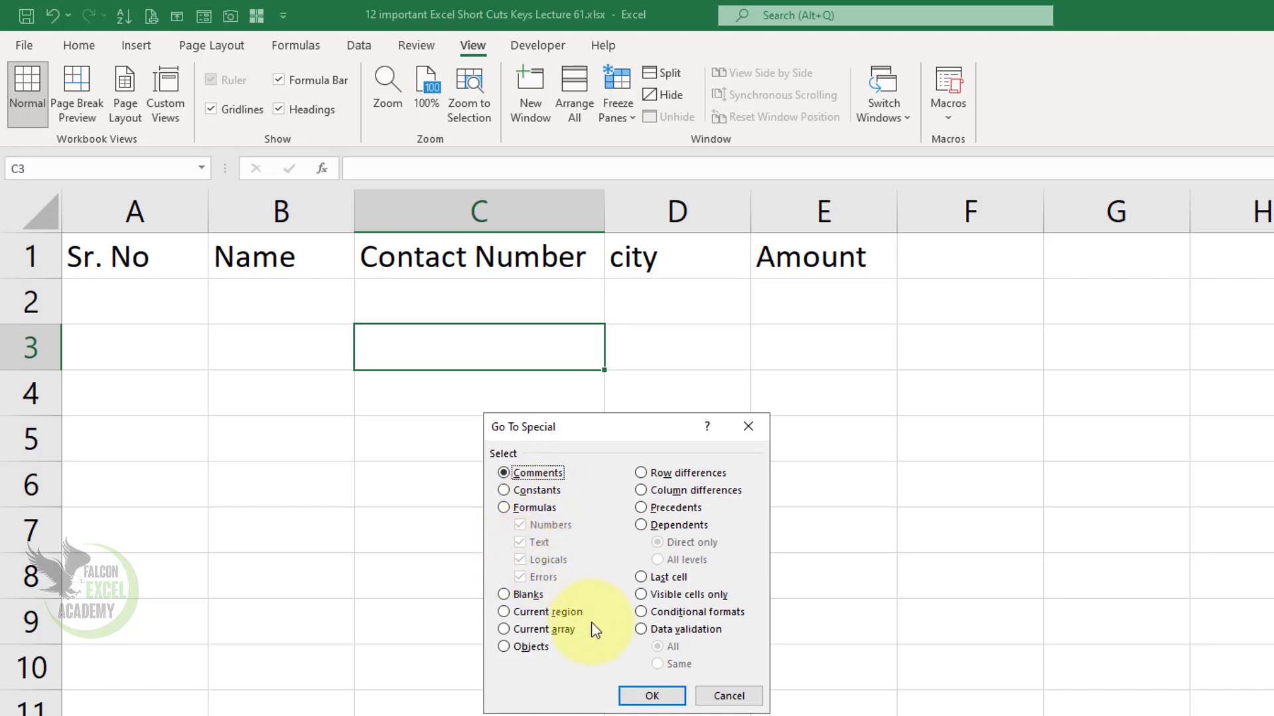
{"action": "left_click", "coordinate": [652, 696]}
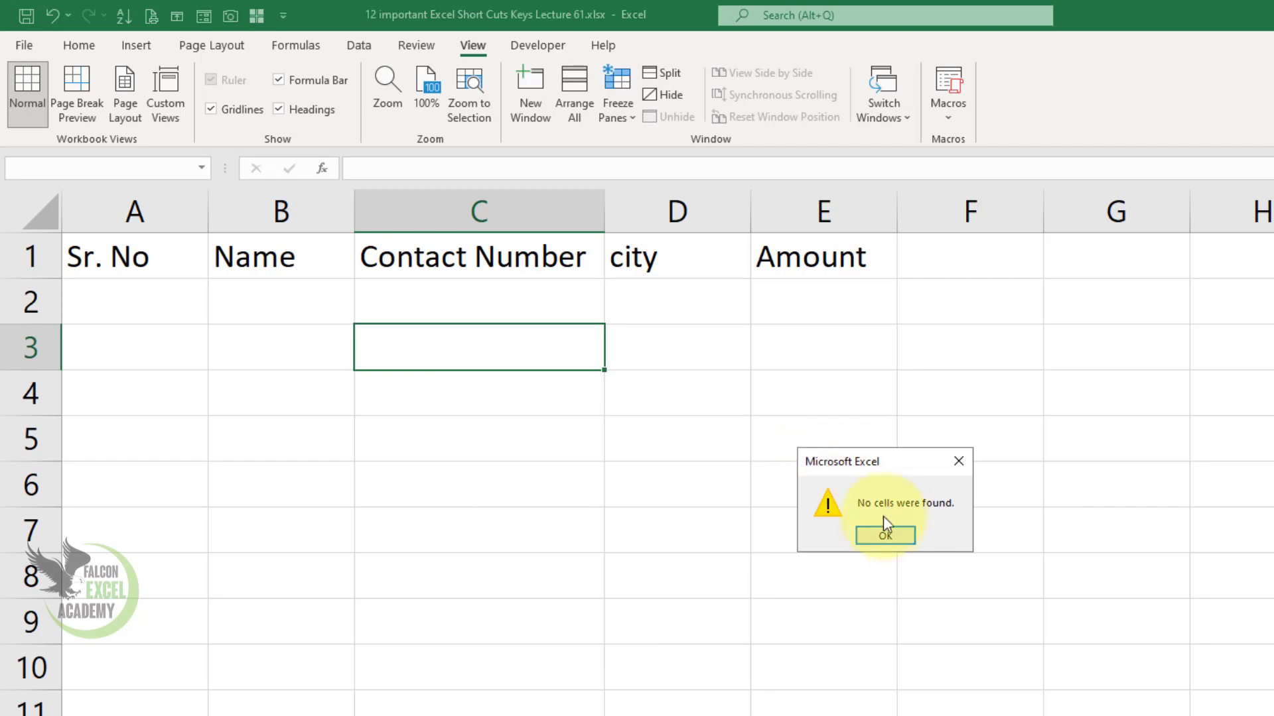
{"action": "left_click", "coordinate": [896, 539]}
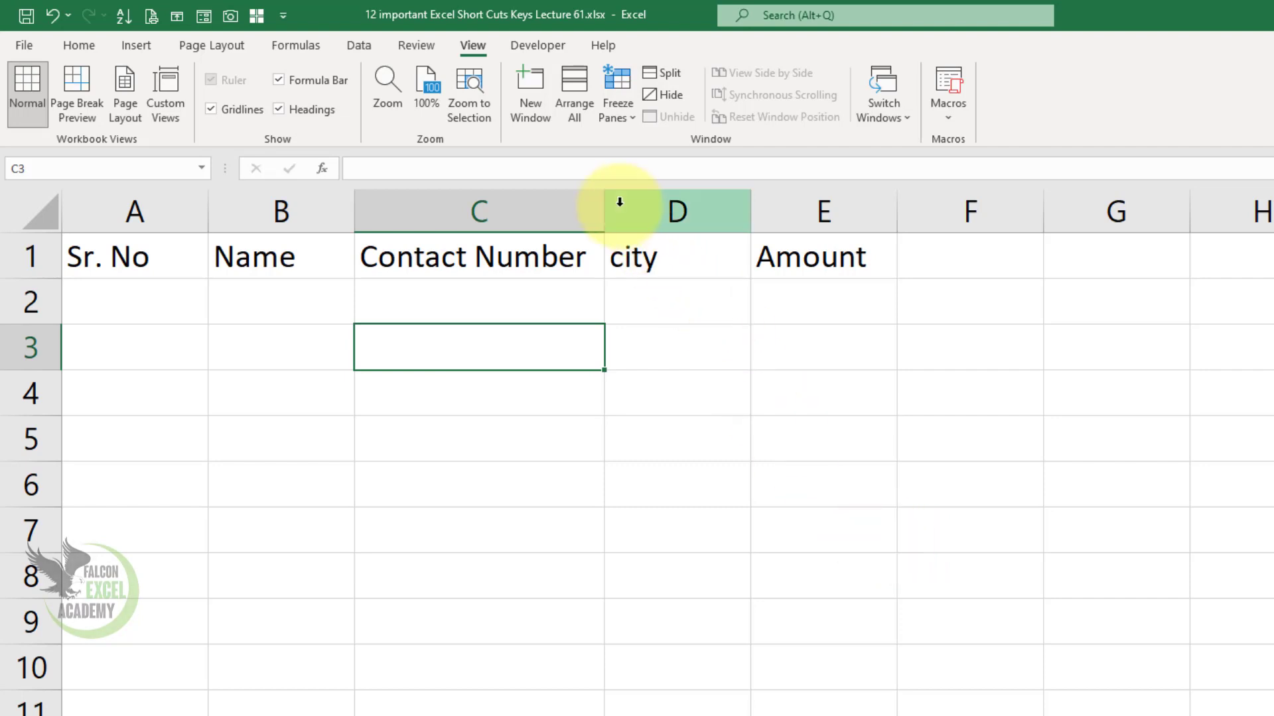
Widen column C beyond its header text and select the Contact Number header in cell C1.
{"action": "left_click_drag", "start_coordinate": [605, 203], "coordinate": [684, 211]}
{"action": "left_click", "coordinate": [536, 255]}
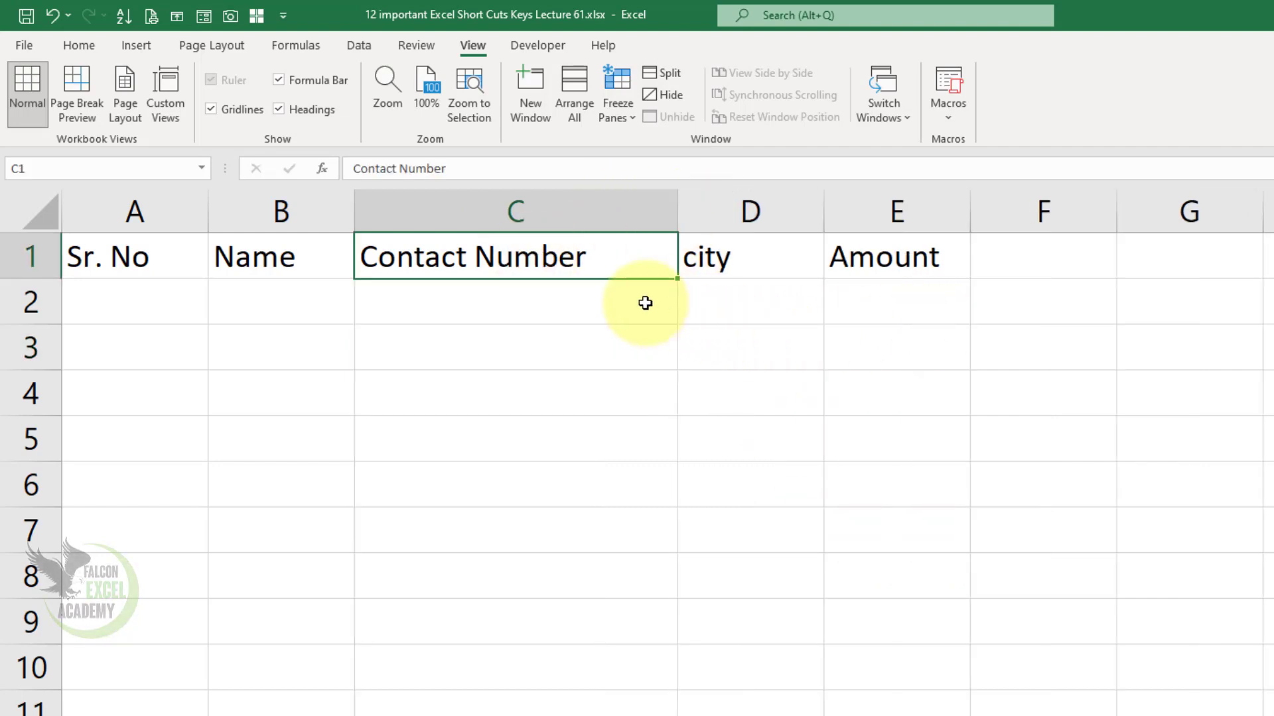
Append "New" to the existing Contact Number header text in cell C1.
{"action": "type", "text": "a"}
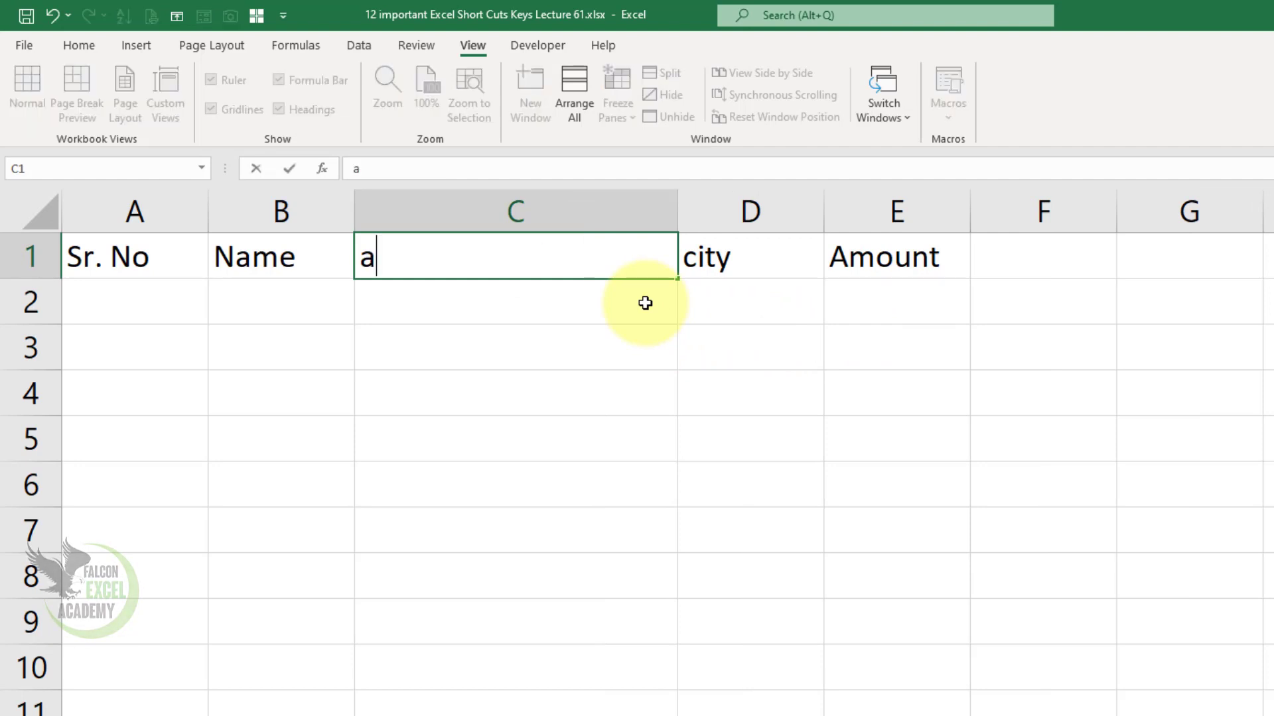
{"action": "key", "text": "Escape"}
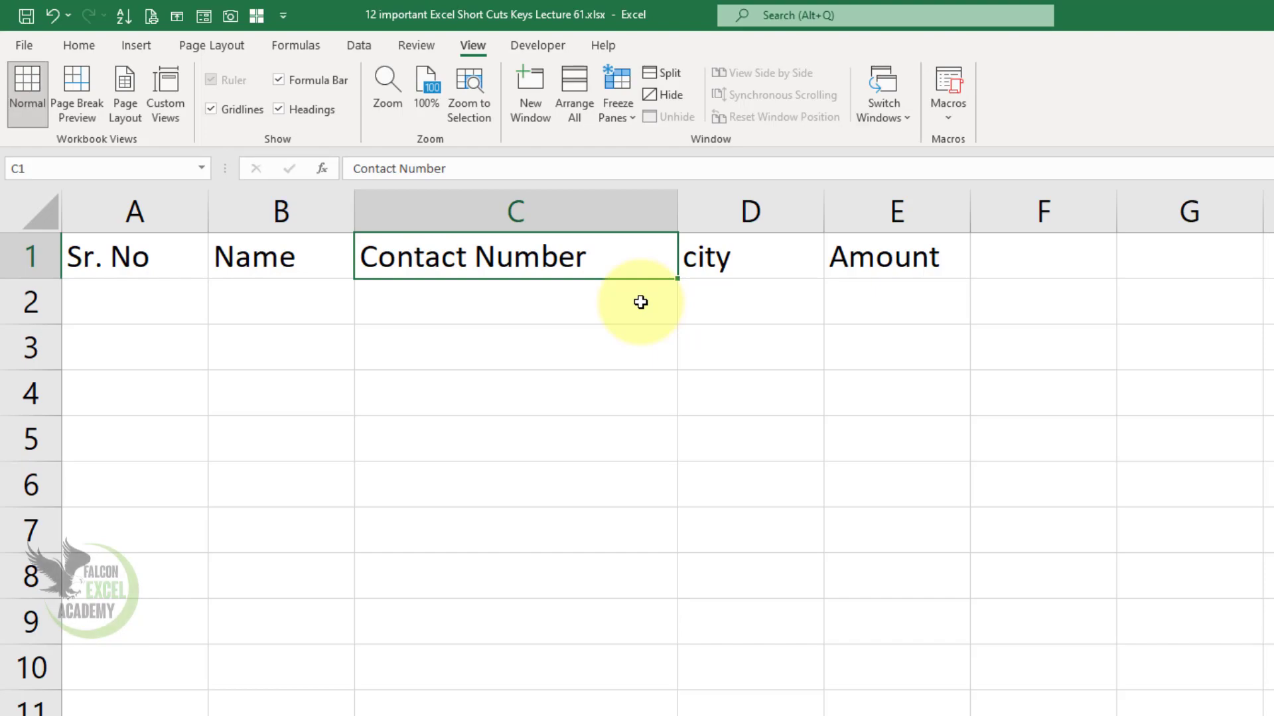
{"action": "key", "text": "F2"}
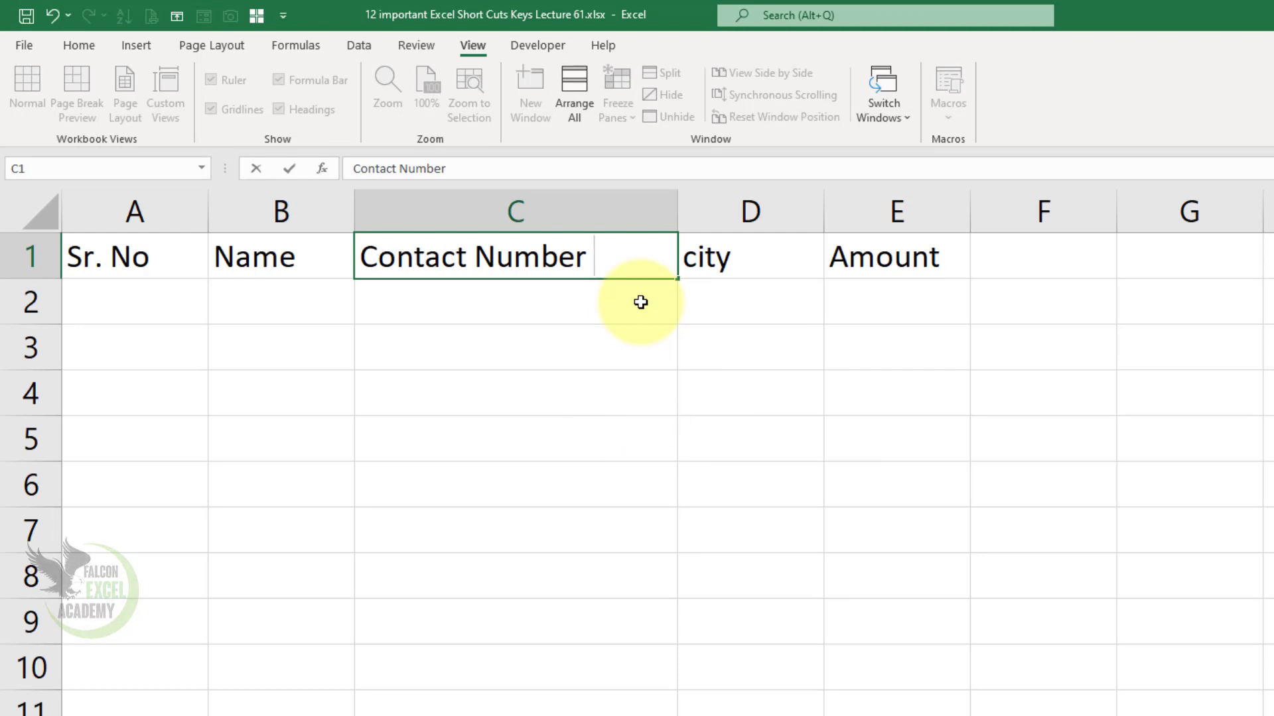
{"action": "type", "text": "New"}
{"action": "key", "text": "Return"}
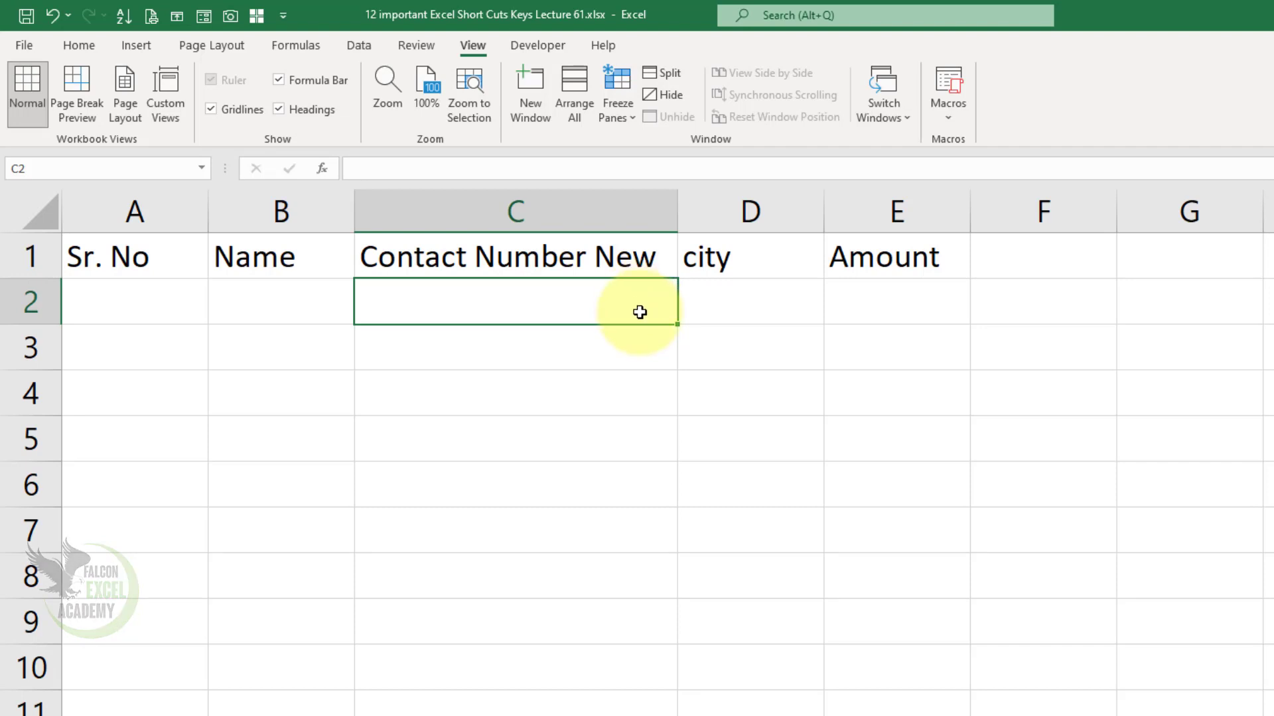
Enter the text "obtained" in cell D3, removing the extra word "marks" before committing the entry.
{"action": "left_click", "coordinate": [780, 350]}
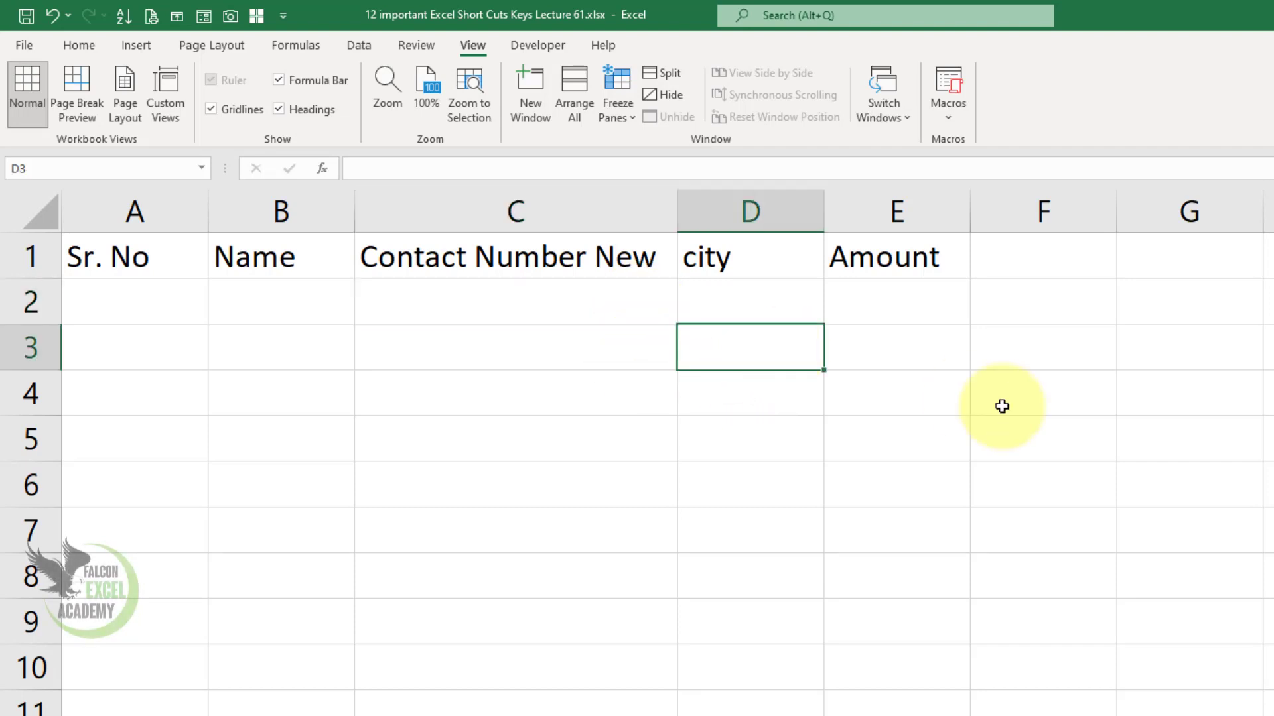
{"action": "type", "text": "ob"}
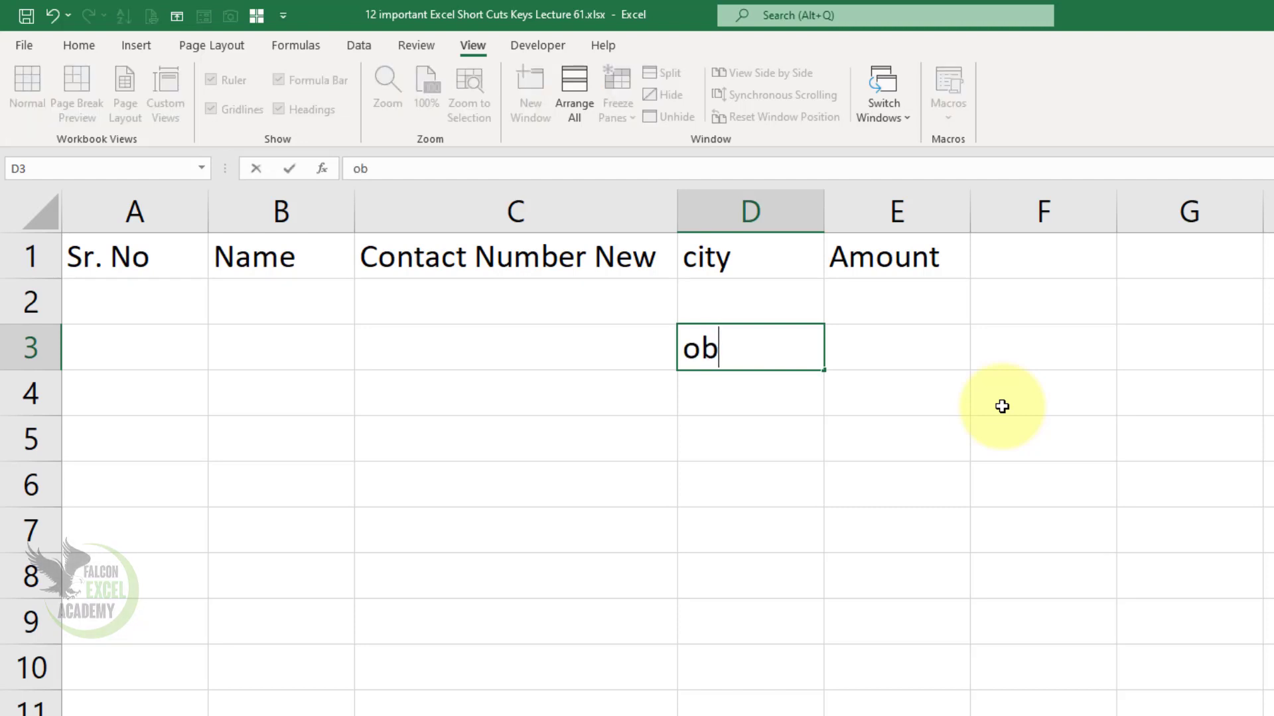
{"action": "type", "text": "tained marks"}
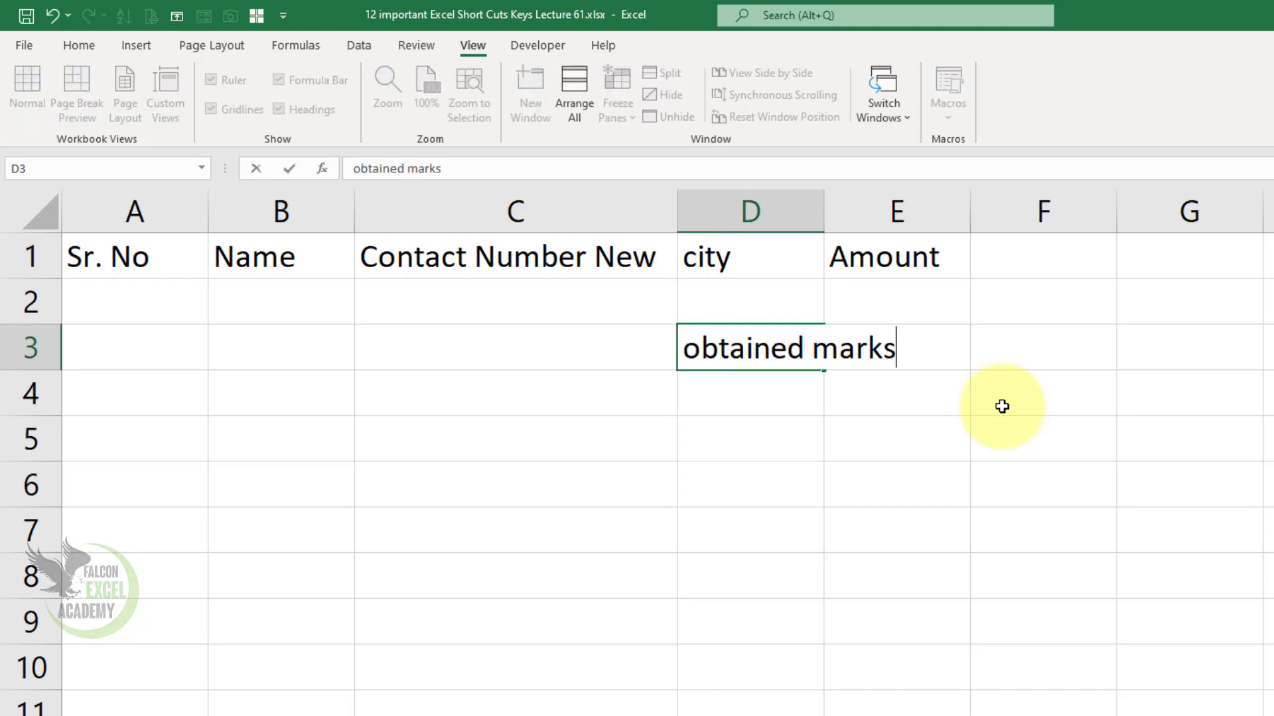
{"action": "key", "text": "BackSpace"}
{"action": "key", "text": "BackSpace"}
{"action": "key", "text": "BackSpace"}
{"action": "key", "text": "BackSpace"}
{"action": "key", "text": "BackSpace"}
{"action": "key", "text": "BackSpace"}
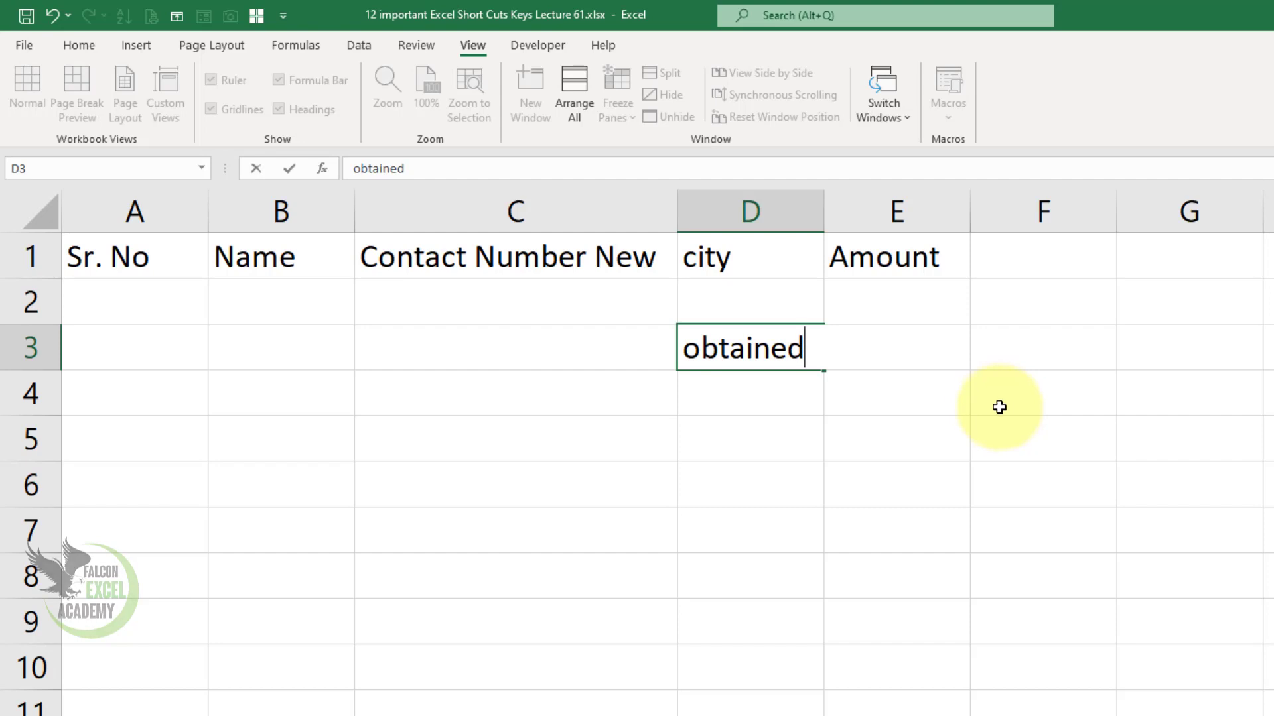
{"action": "key", "text": "Return"}
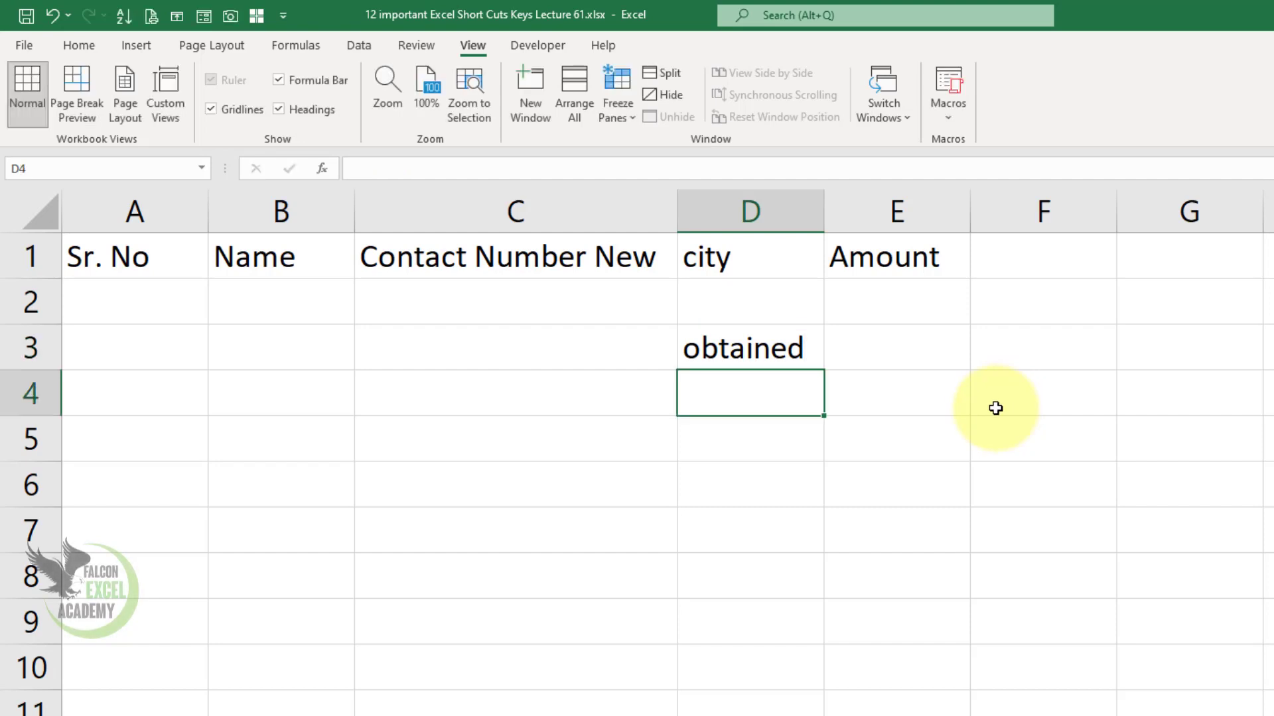
Add the word "Marks" on a second line within cell D3, below "obtained".
{"action": "key", "text": "Up"}
{"action": "key", "text": "F2"}
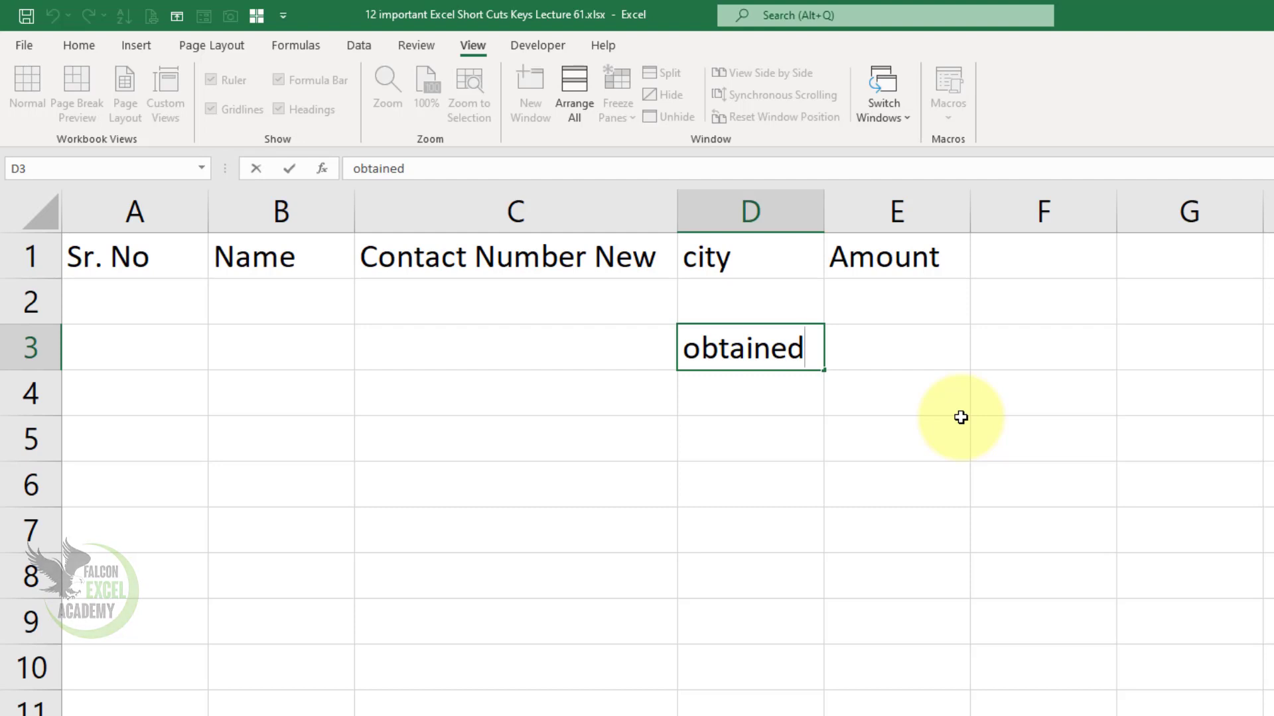
{"action": "key", "text": "alt+Return"}
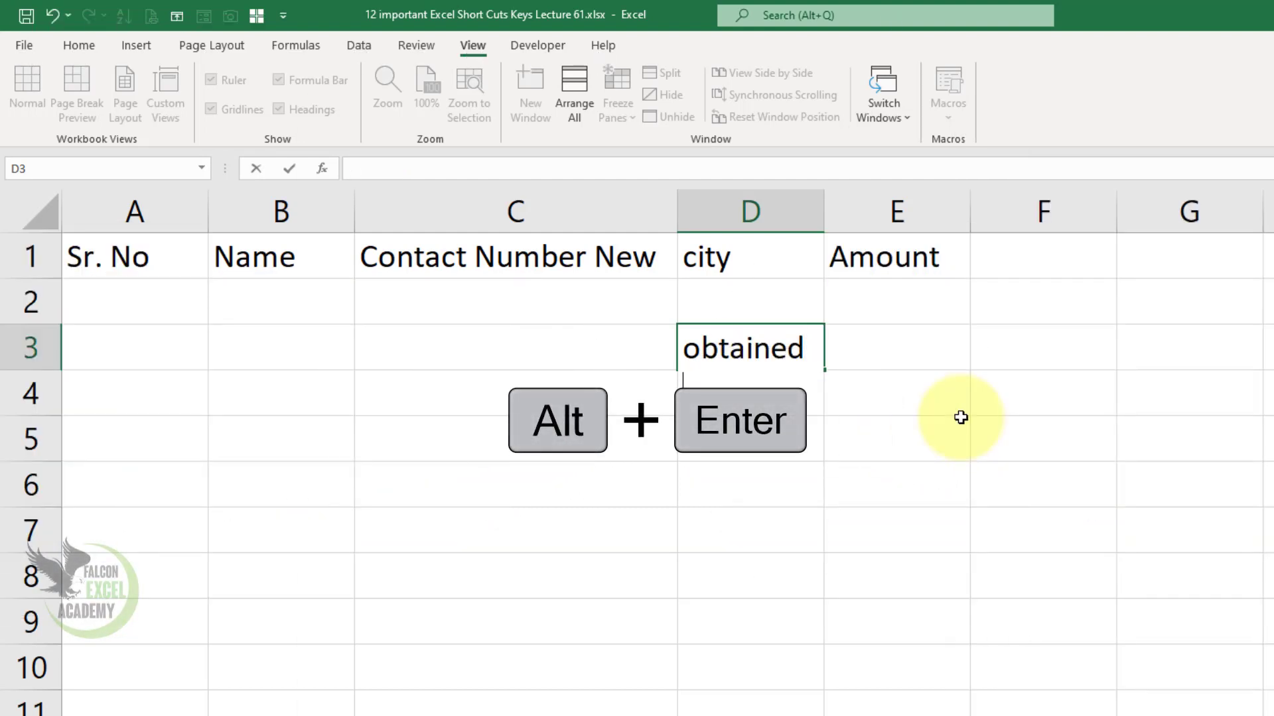
{"action": "type", "text": "Marks"}
{"action": "key", "text": "Tab"}
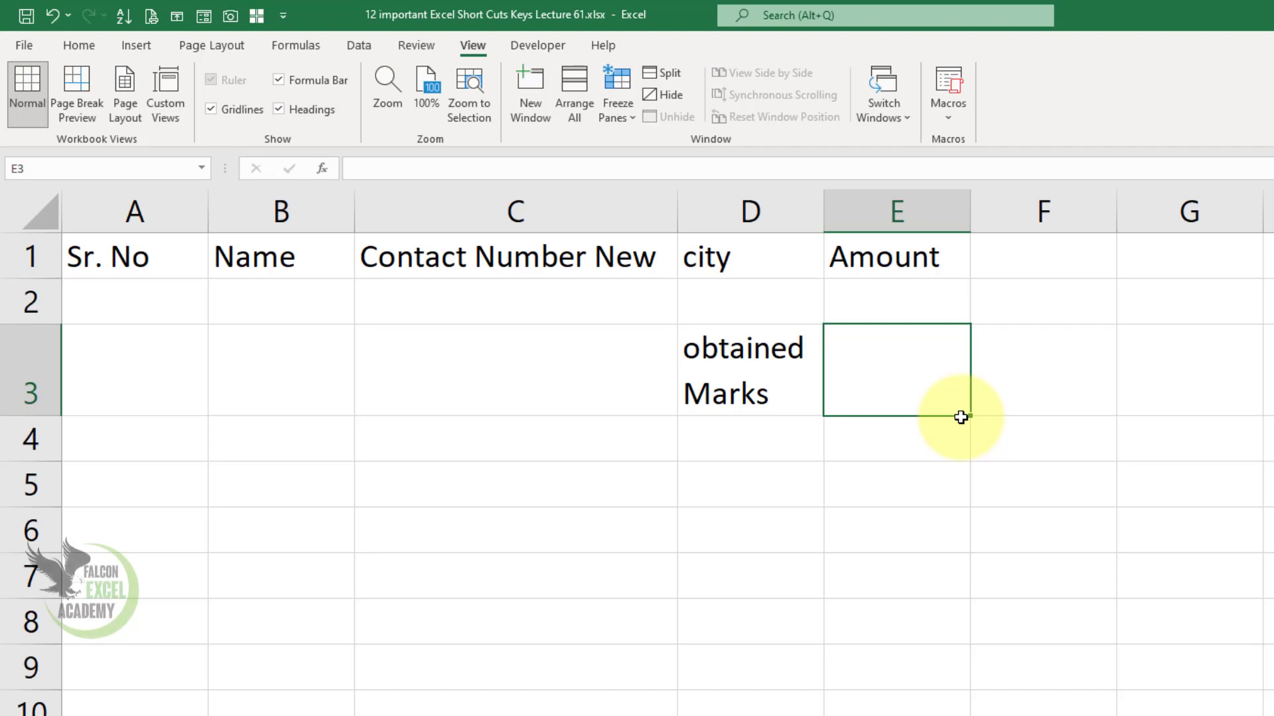
{"action": "key", "text": "ctrl+Home"}
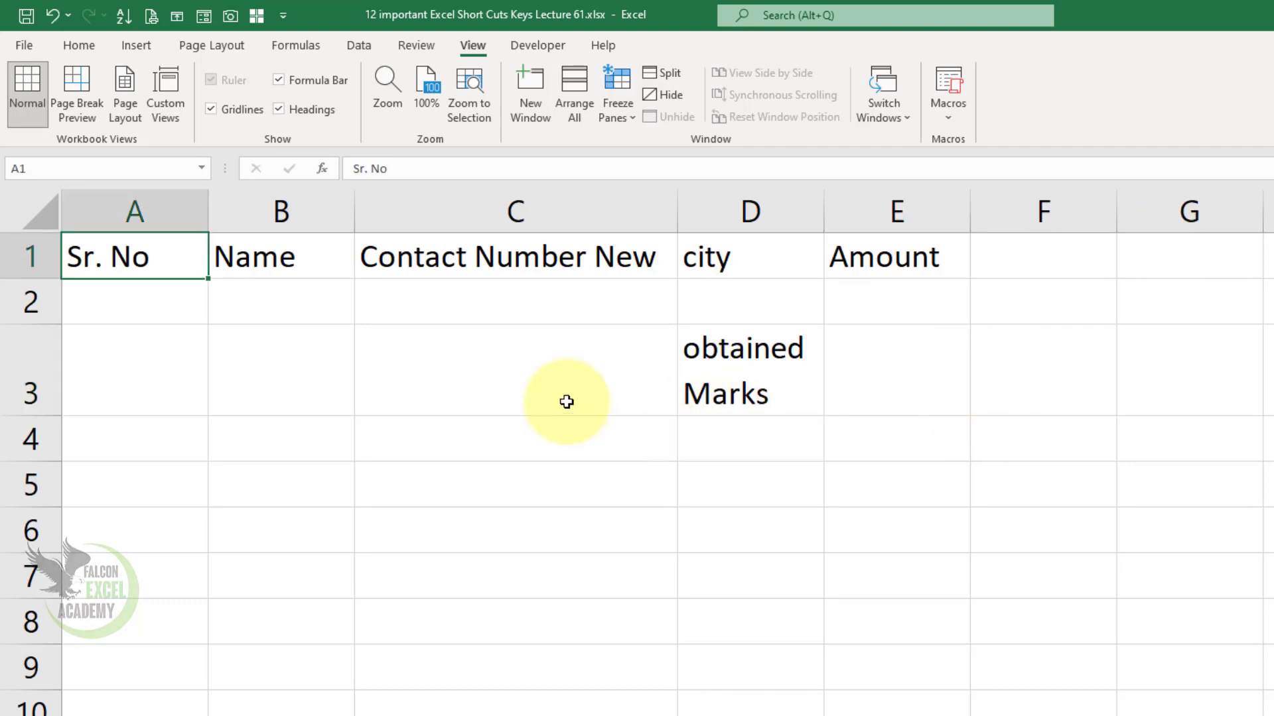
{"action": "left_click", "coordinate": [662, 404]}
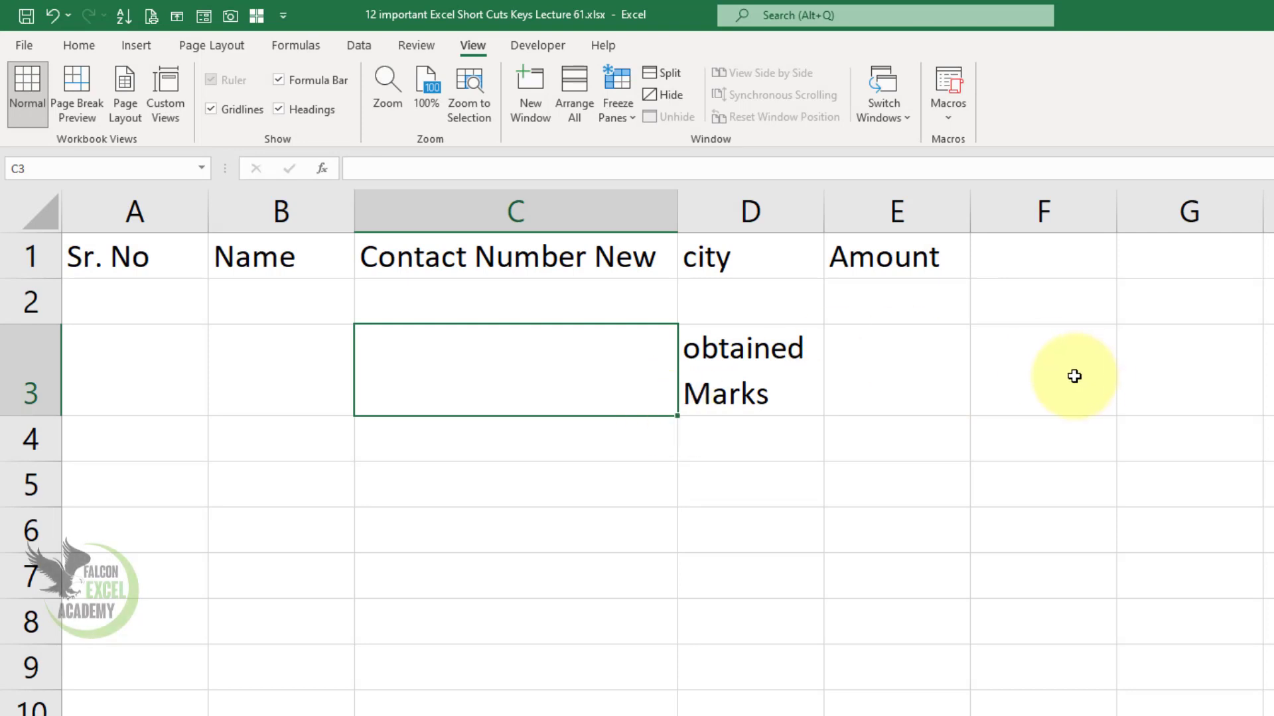
{"action": "left_click", "coordinate": [122, 254]}
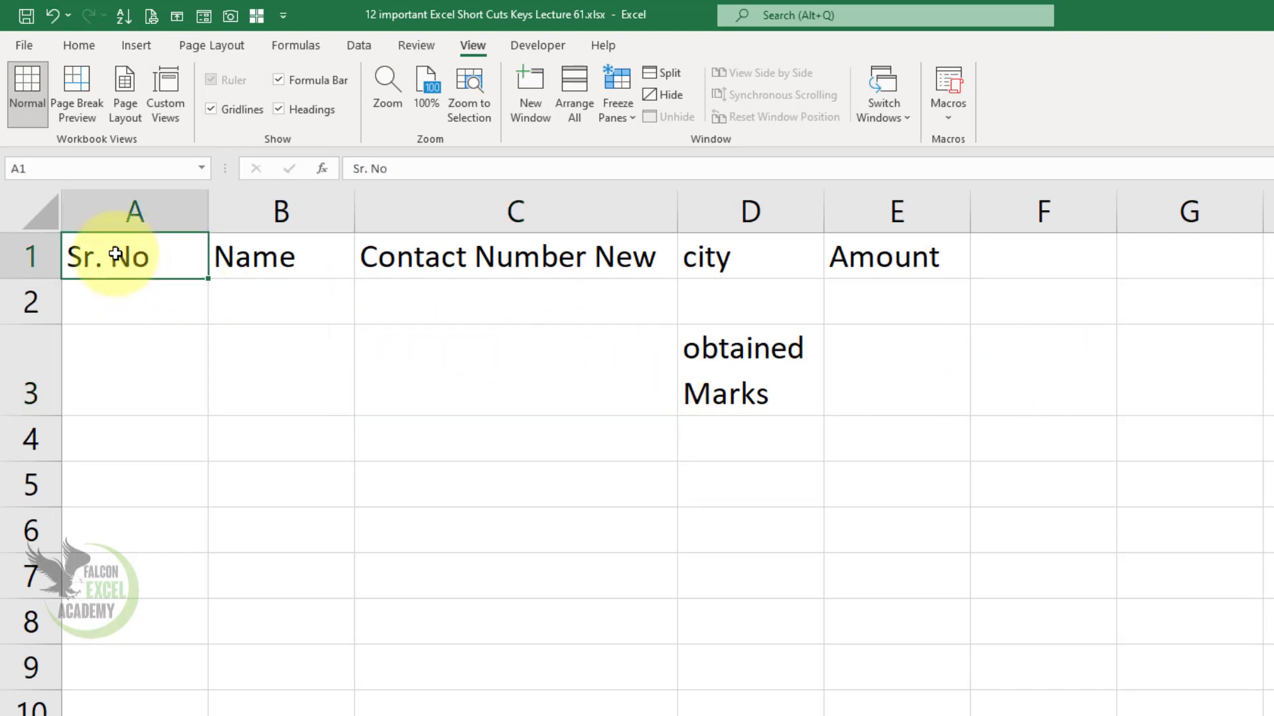
{"action": "left_click", "coordinate": [276, 255]}
{"action": "left_click", "coordinate": [500, 241]}
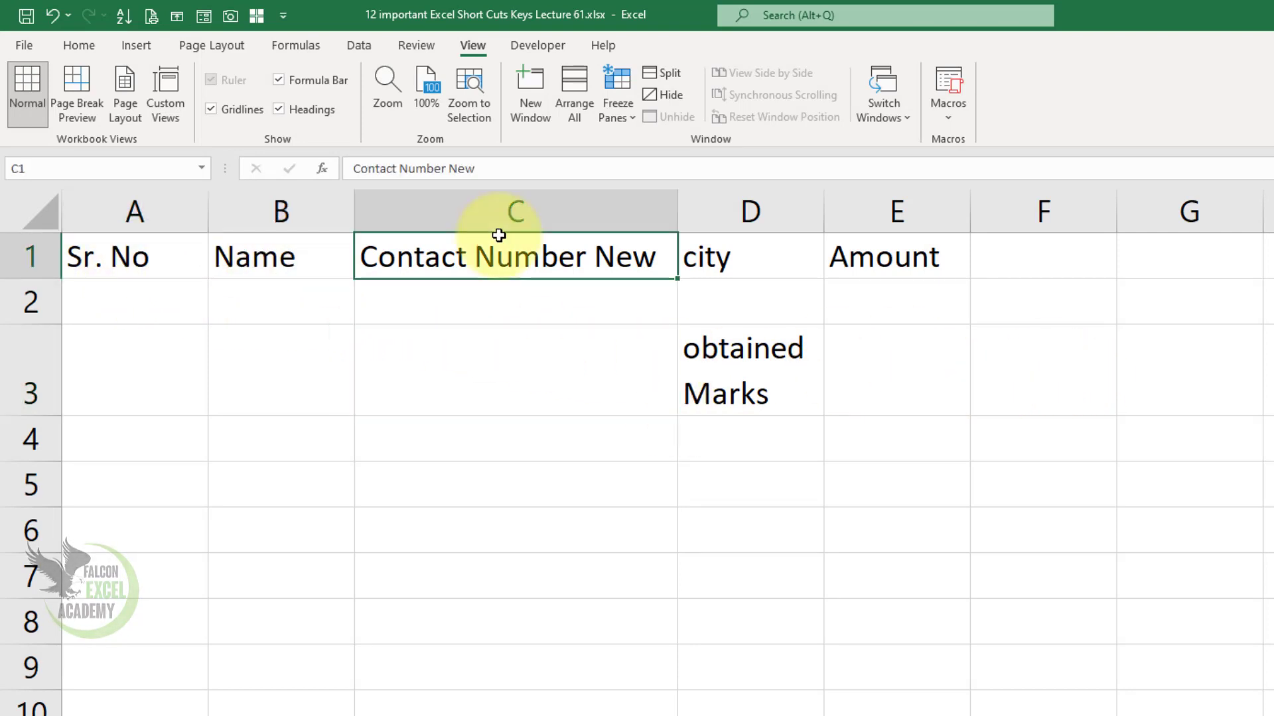
{"action": "left_click", "coordinate": [122, 259]}
{"action": "left_click", "coordinate": [264, 343]}
{"action": "left_click", "coordinate": [123, 254]}
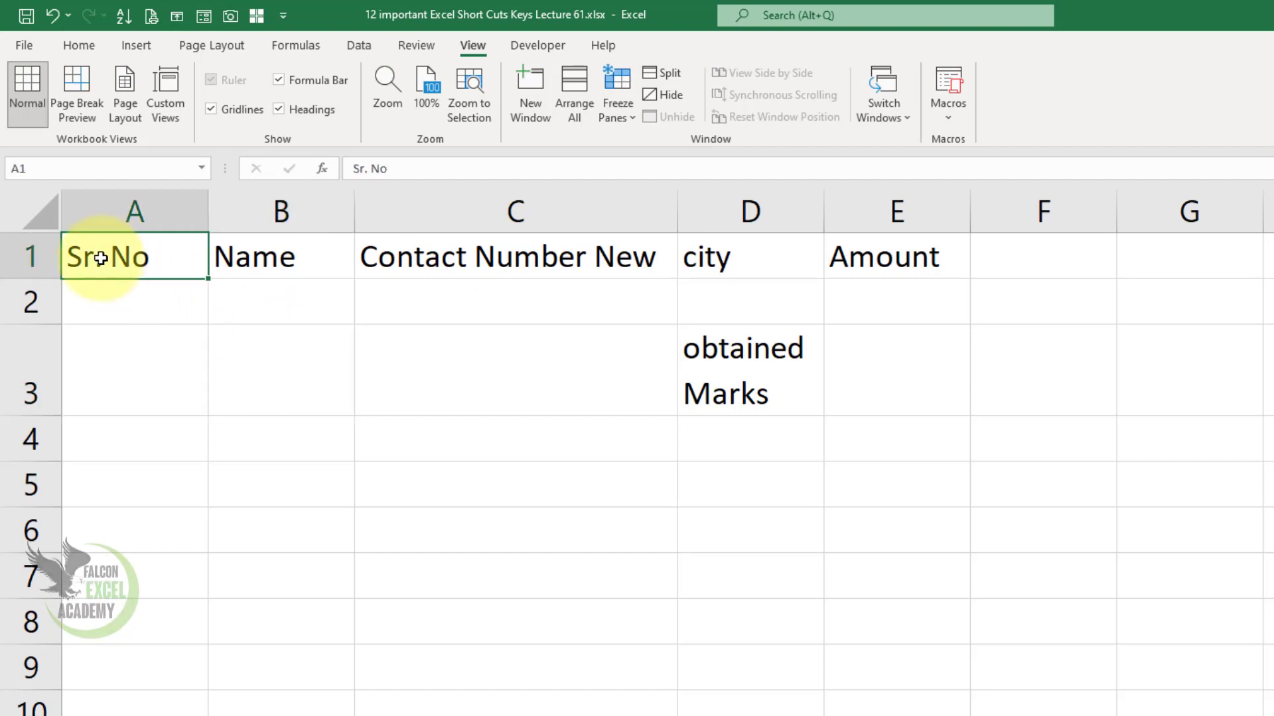
{"action": "left_click", "coordinate": [170, 339]}
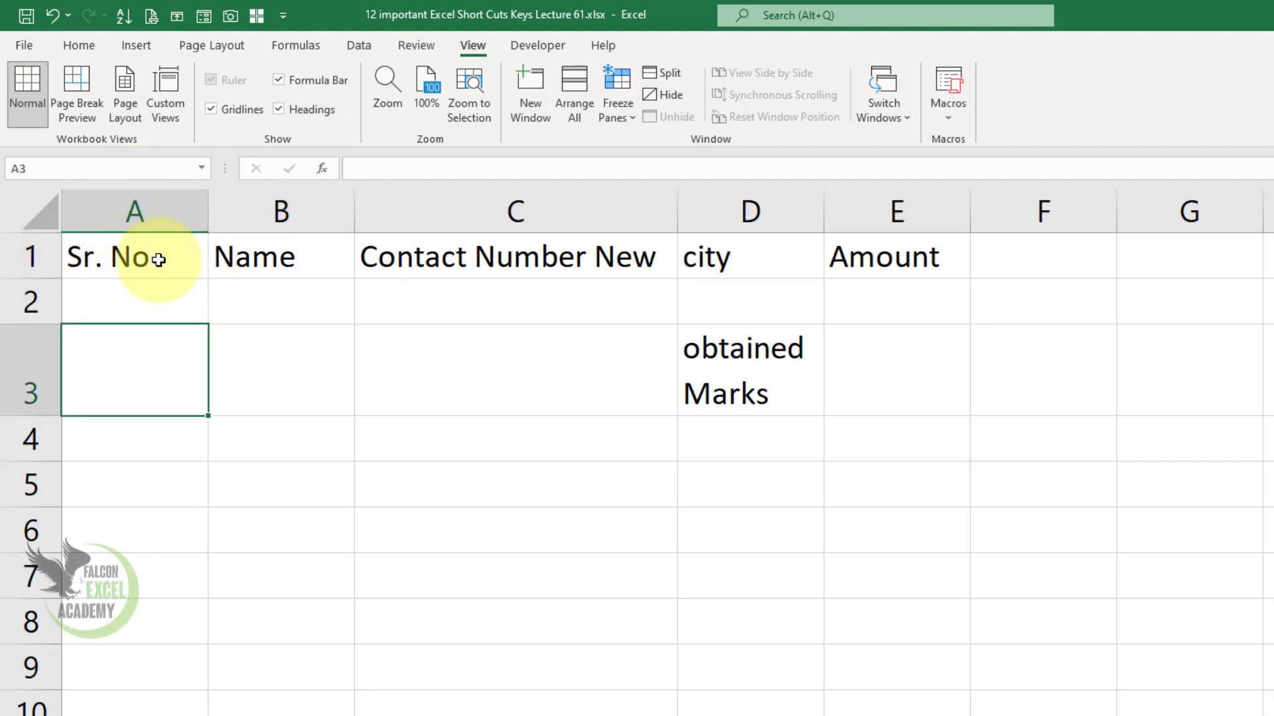
Hide header row 1 from cell A1 and unhide it, performing the hide and unhide twice.
{"action": "left_click", "coordinate": [153, 259]}
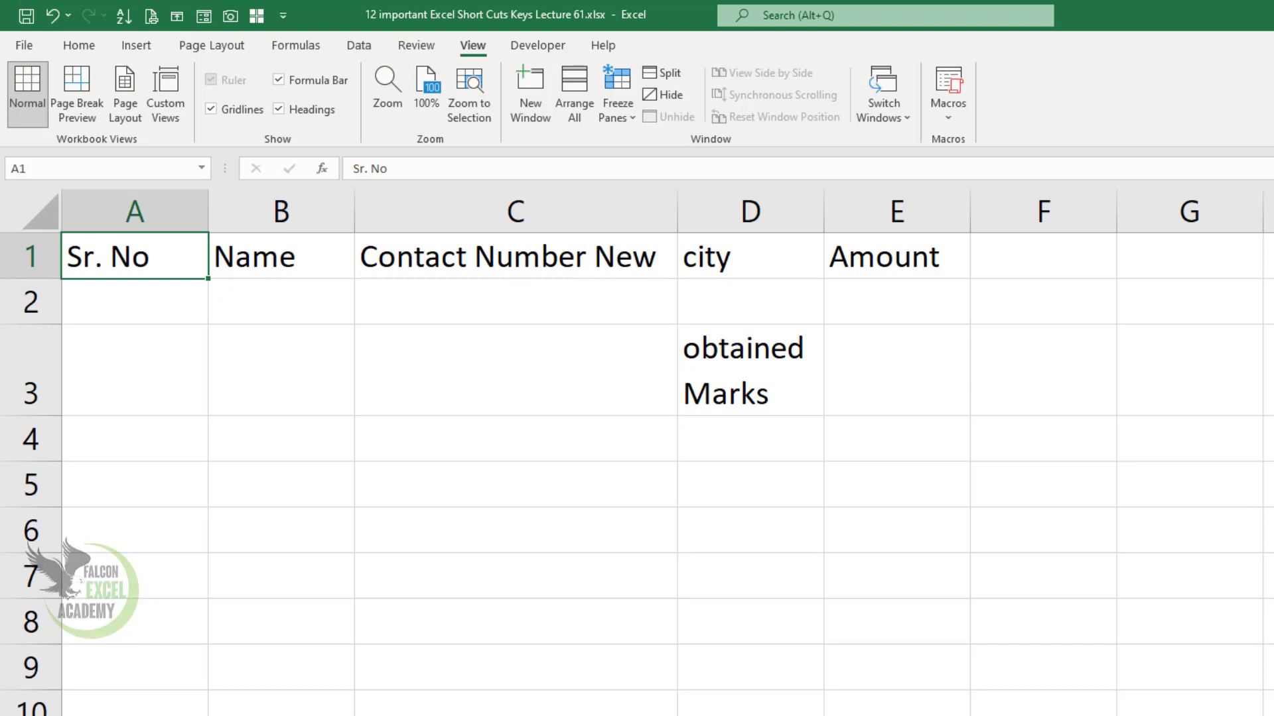
{"action": "key", "text": "ctrl+9"}
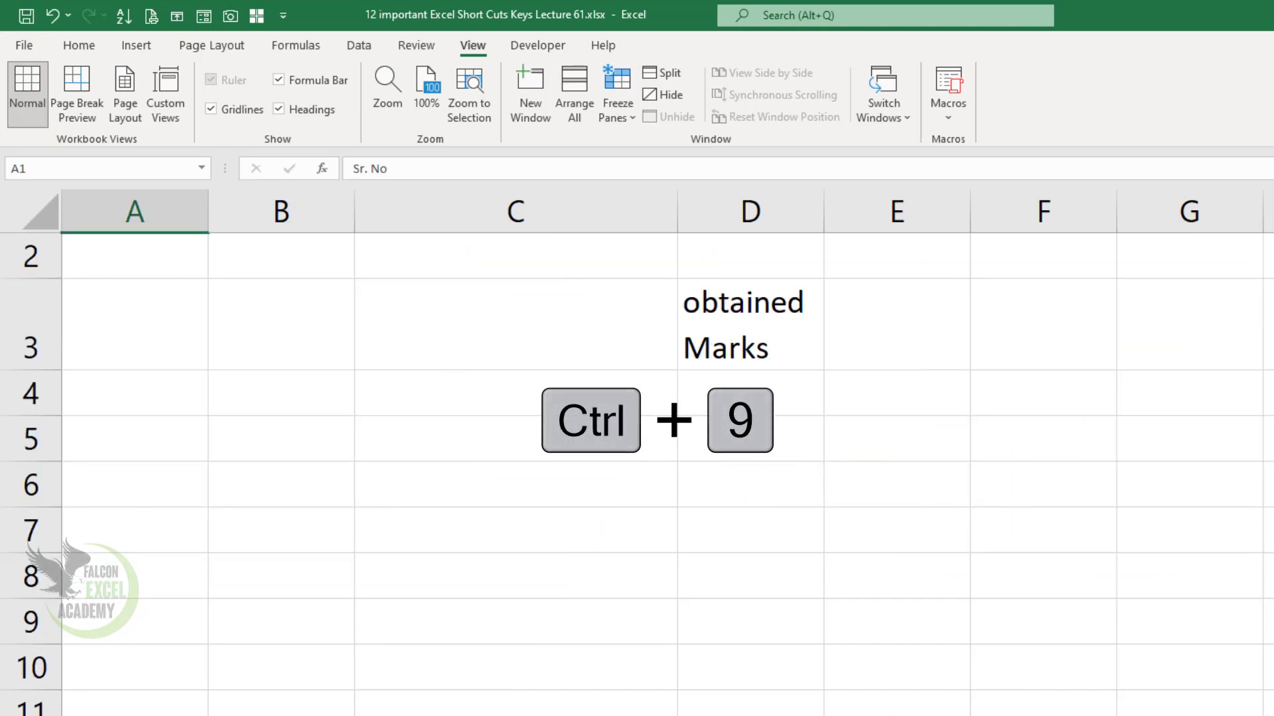
{"action": "key", "text": "ctrl+shift+9"}
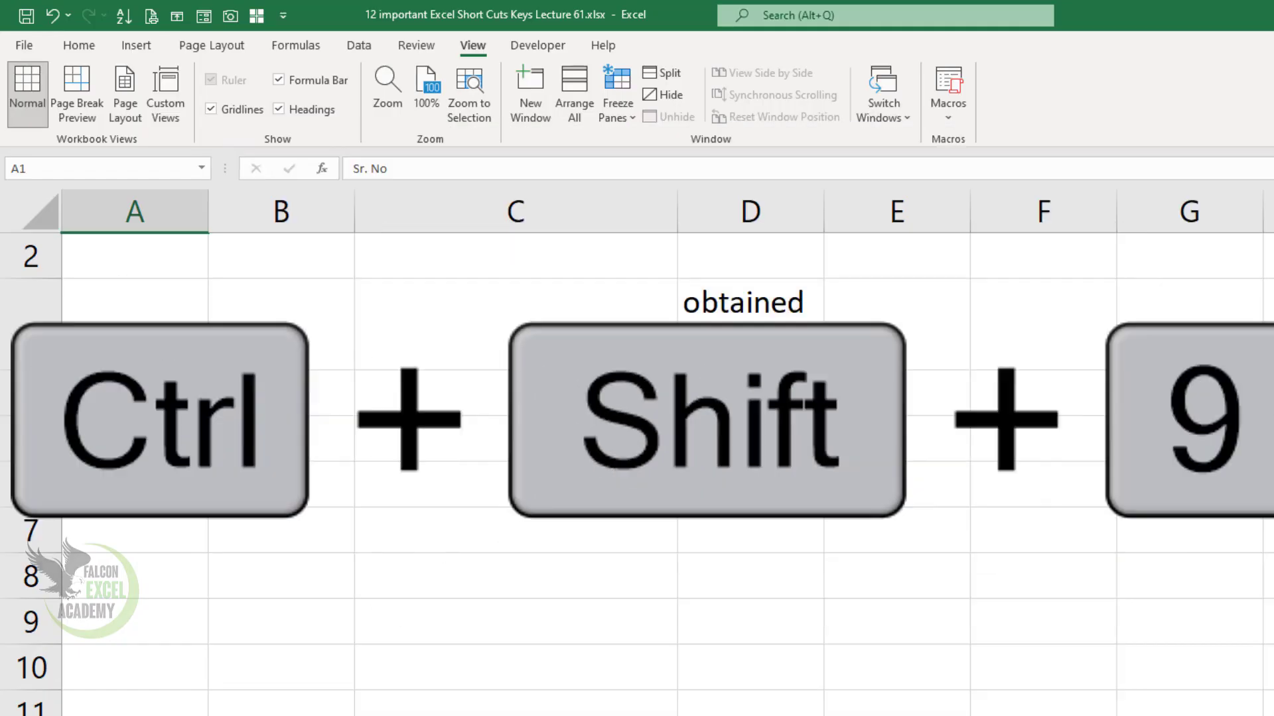
{"action": "key", "text": "ctrl+shift+9"}
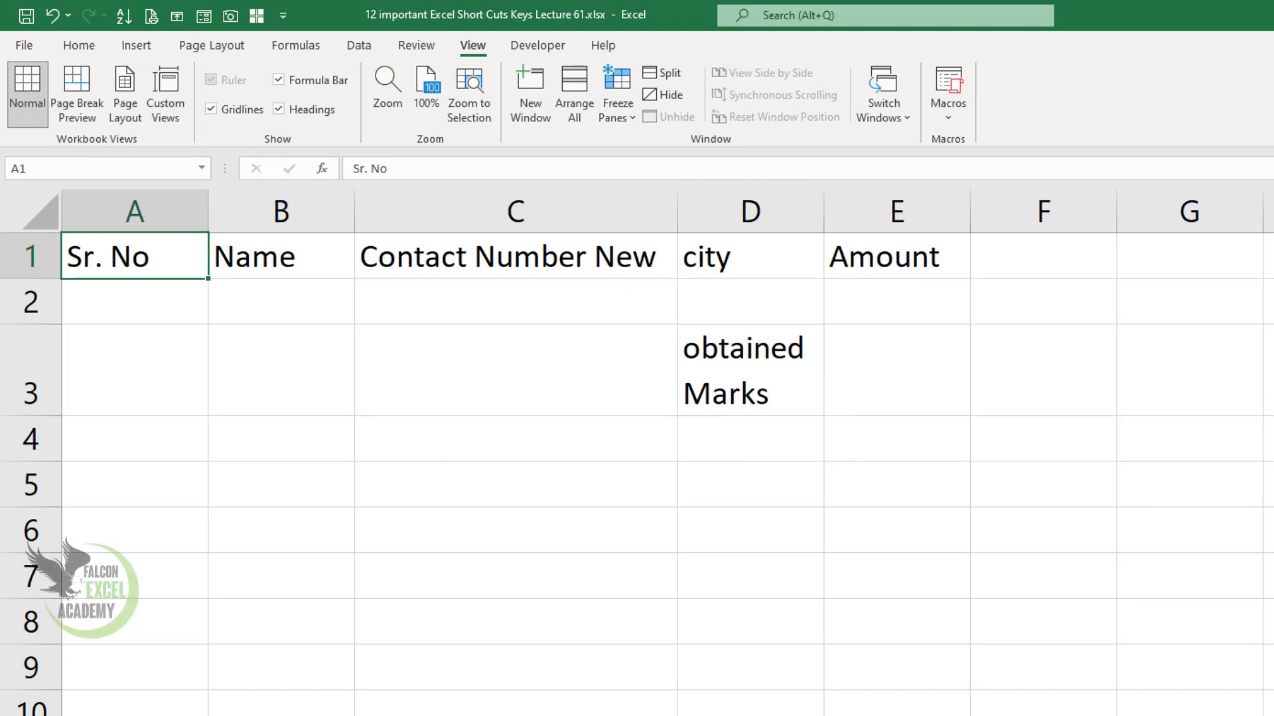
{"action": "key", "text": "ctrl+9"}
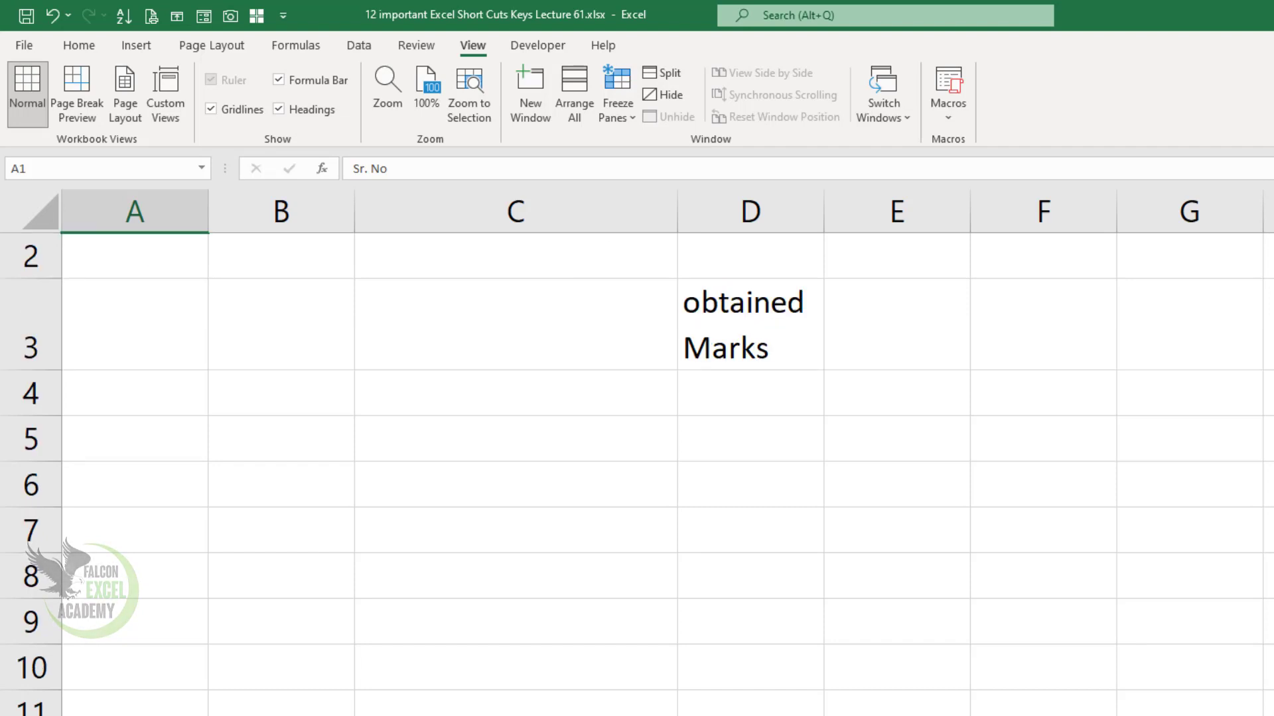
{"action": "key", "text": "ctrl+shift+9"}
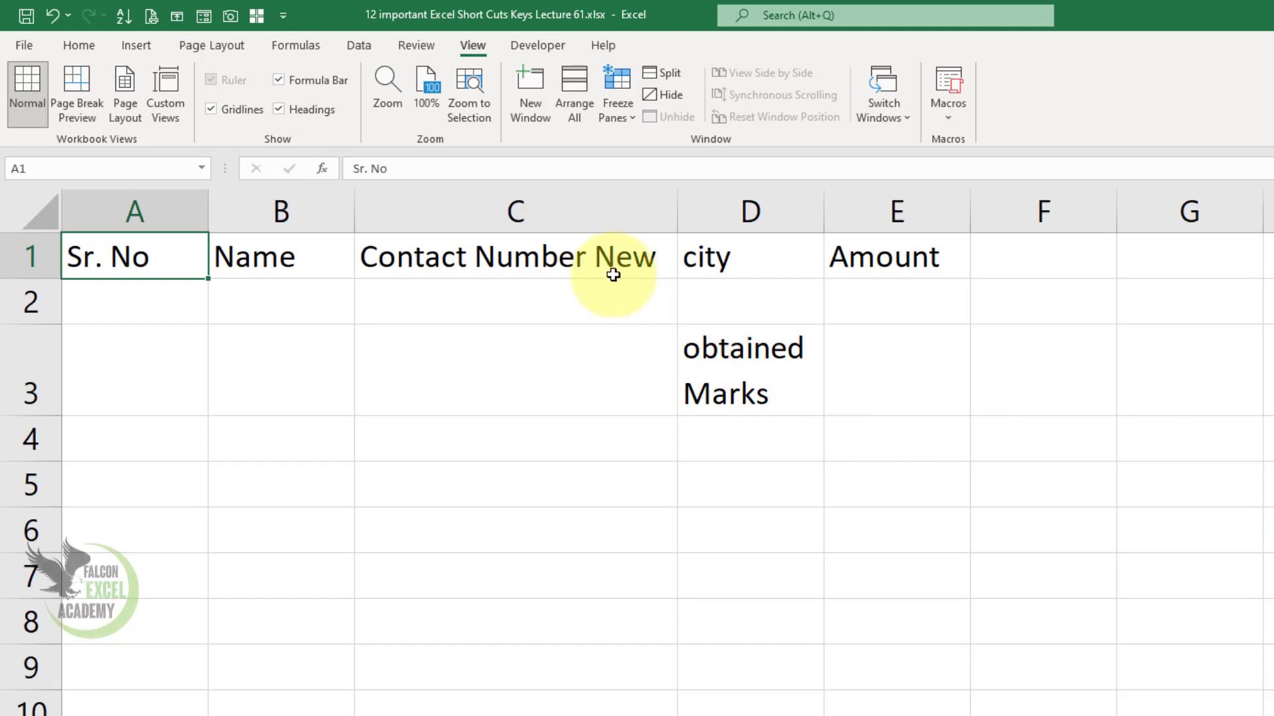
Hide the Contact Number New, city and Amount columns (C, D and E) one after another.
{"action": "left_click", "coordinate": [584, 256]}
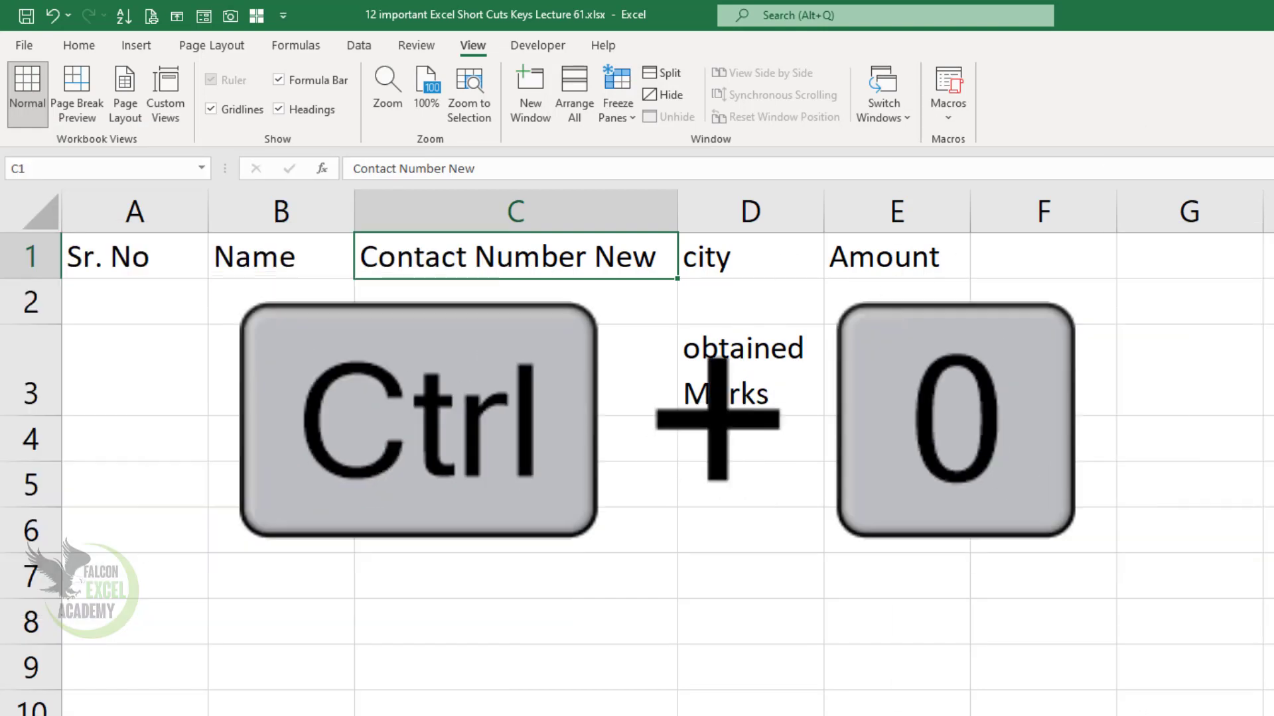
{"action": "key", "text": "ctrl+0"}
{"action": "left_click", "coordinate": [419, 255]}
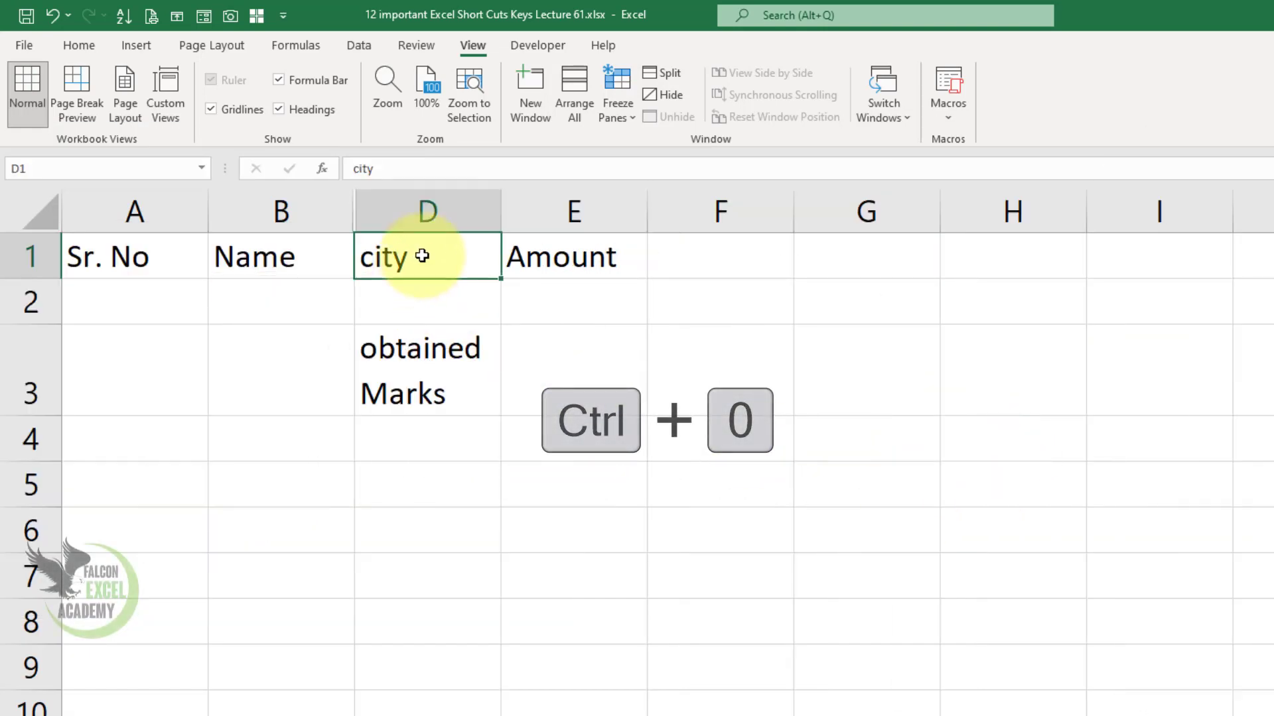
{"action": "key", "text": "ctrl+0"}
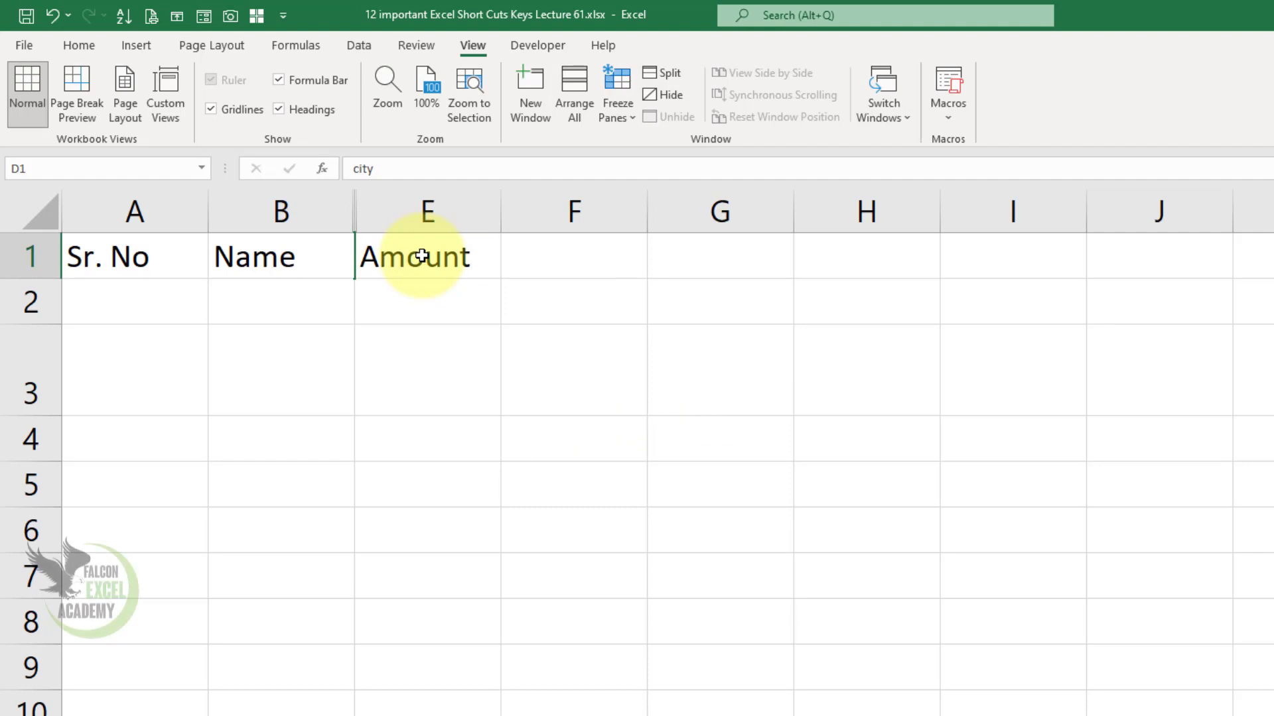
{"action": "left_click", "coordinate": [422, 256]}
{"action": "key", "text": "ctrl+0"}
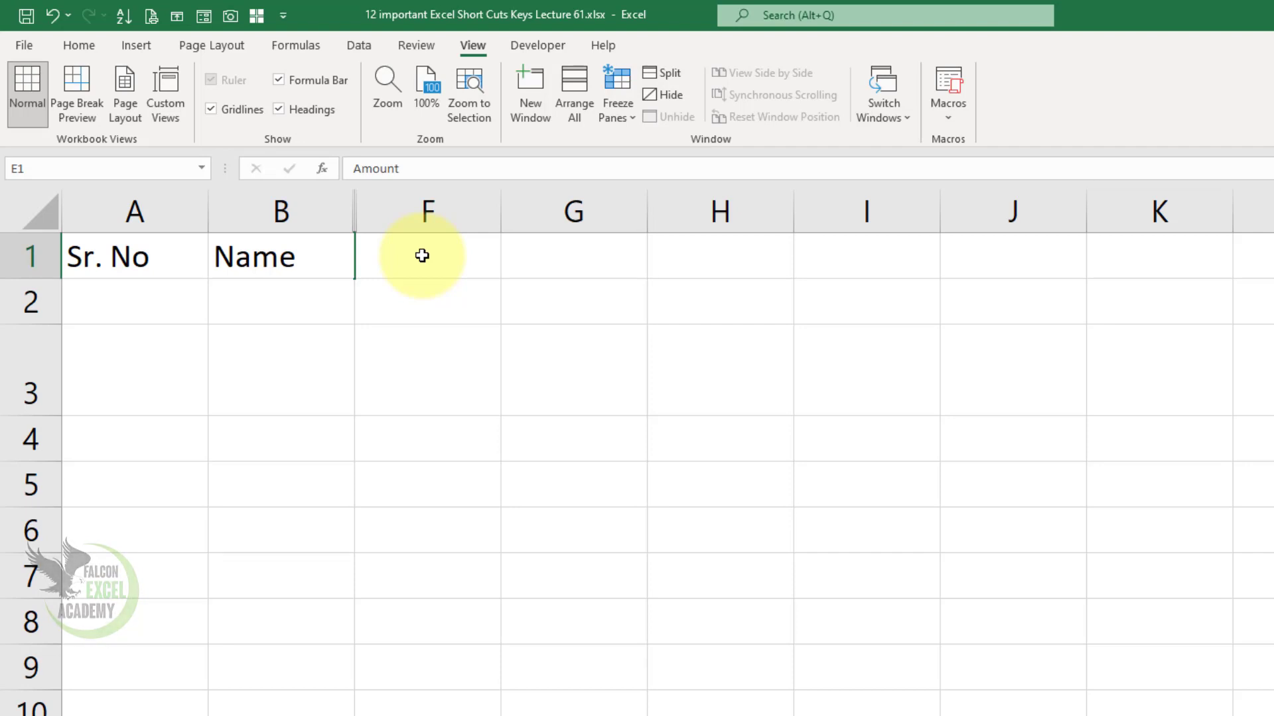
Select the columns from A through F and unhide the hidden columns C, D and E.
{"action": "left_click", "coordinate": [312, 258]}
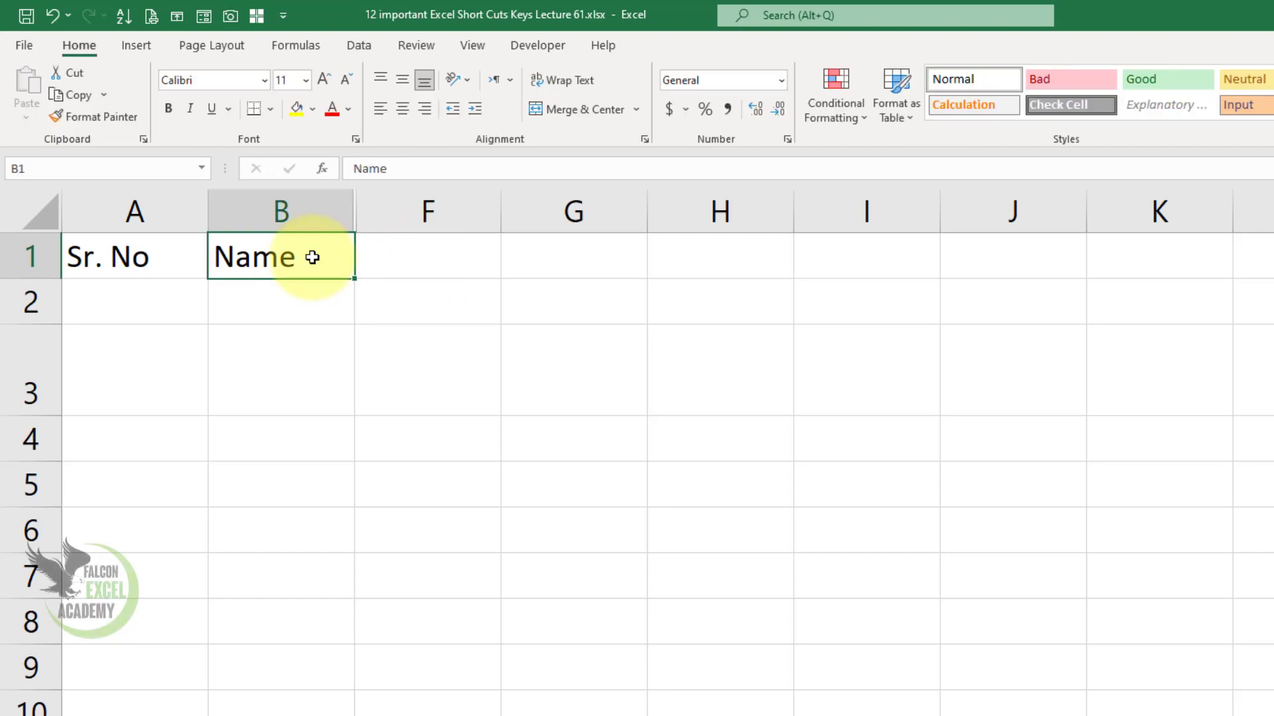
{"action": "left_click", "coordinate": [305, 318]}
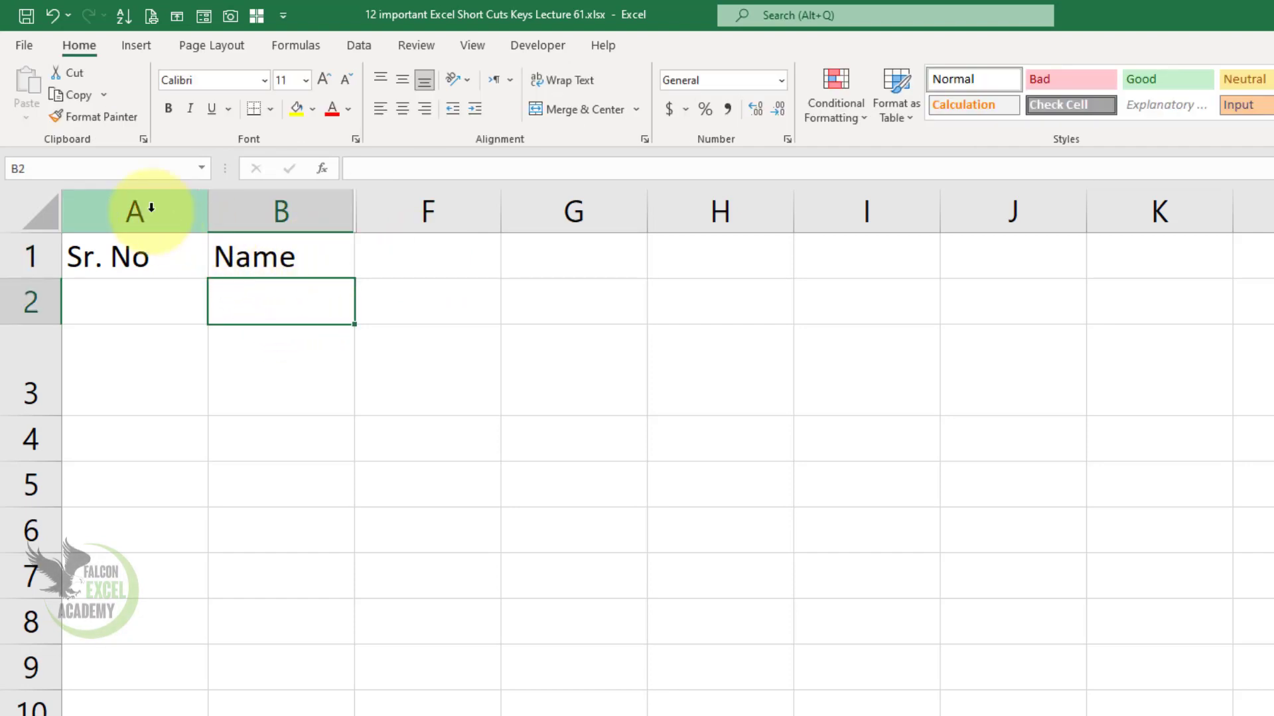
{"action": "left_click_drag", "start_coordinate": [151, 209], "coordinate": [417, 239]}
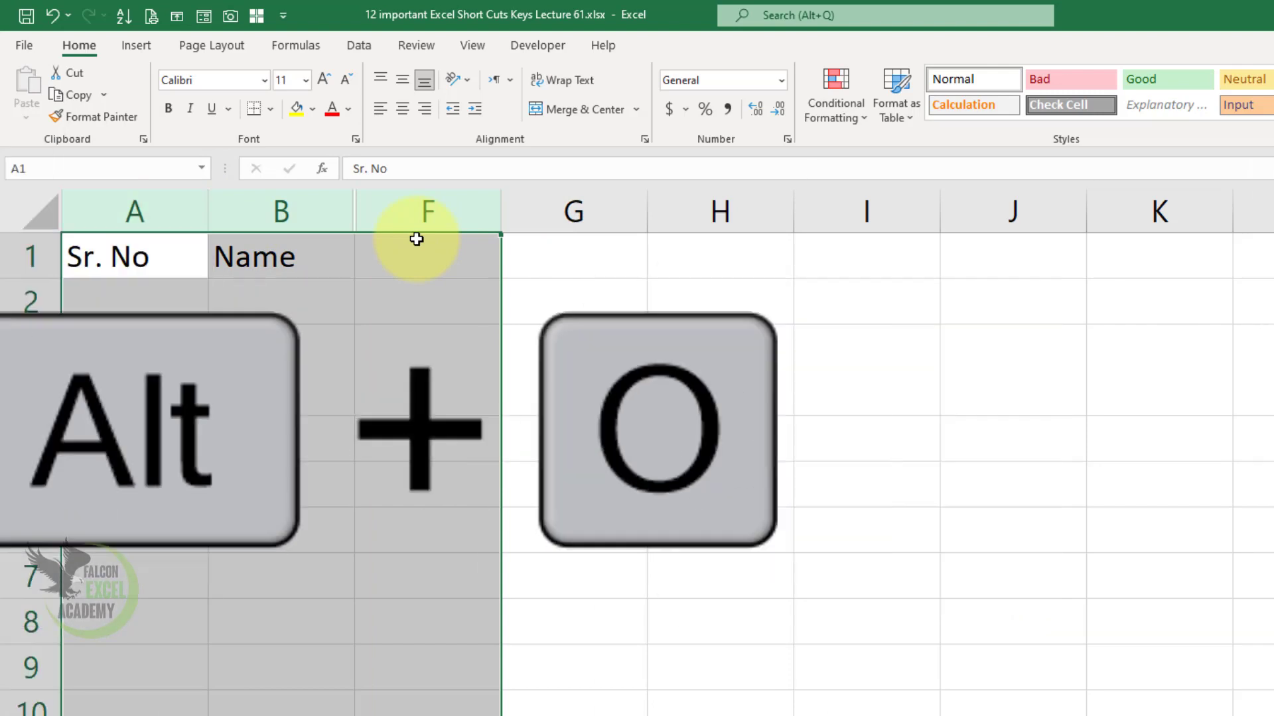
{"action": "key", "text": "alt"}
{"action": "key", "text": "o"}
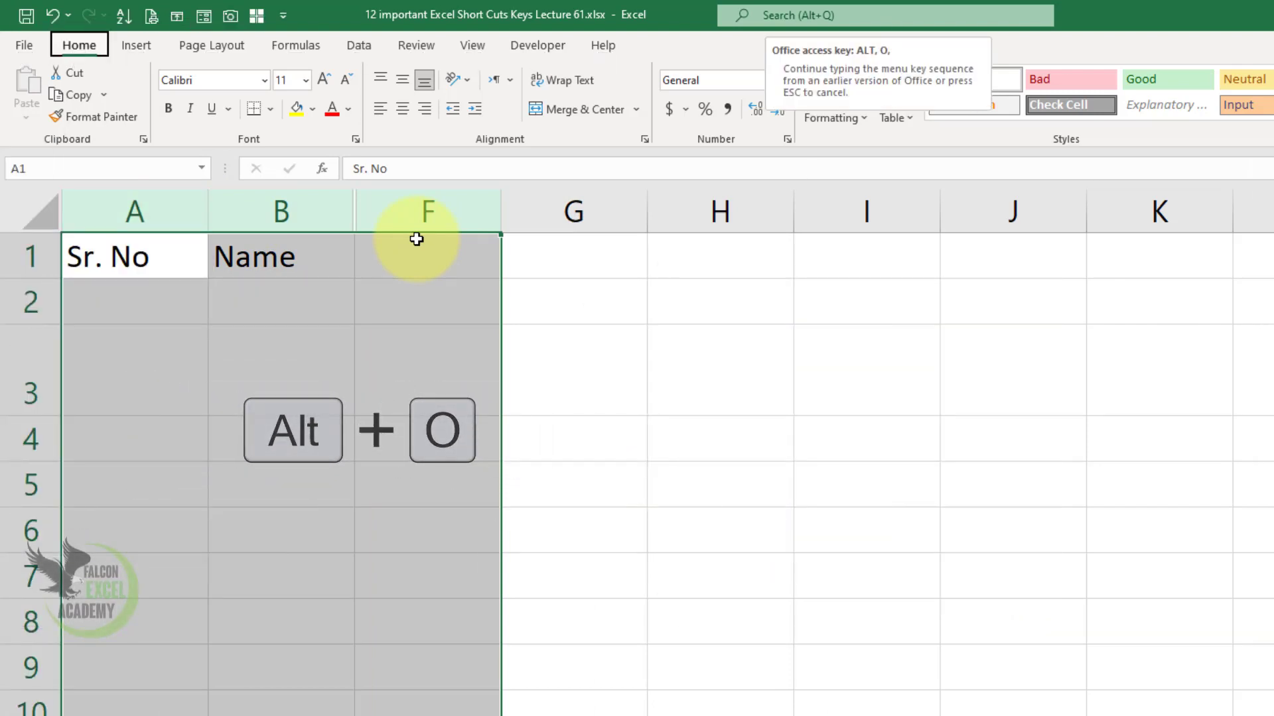
{"action": "key", "text": "c"}
{"action": "key", "text": "u"}
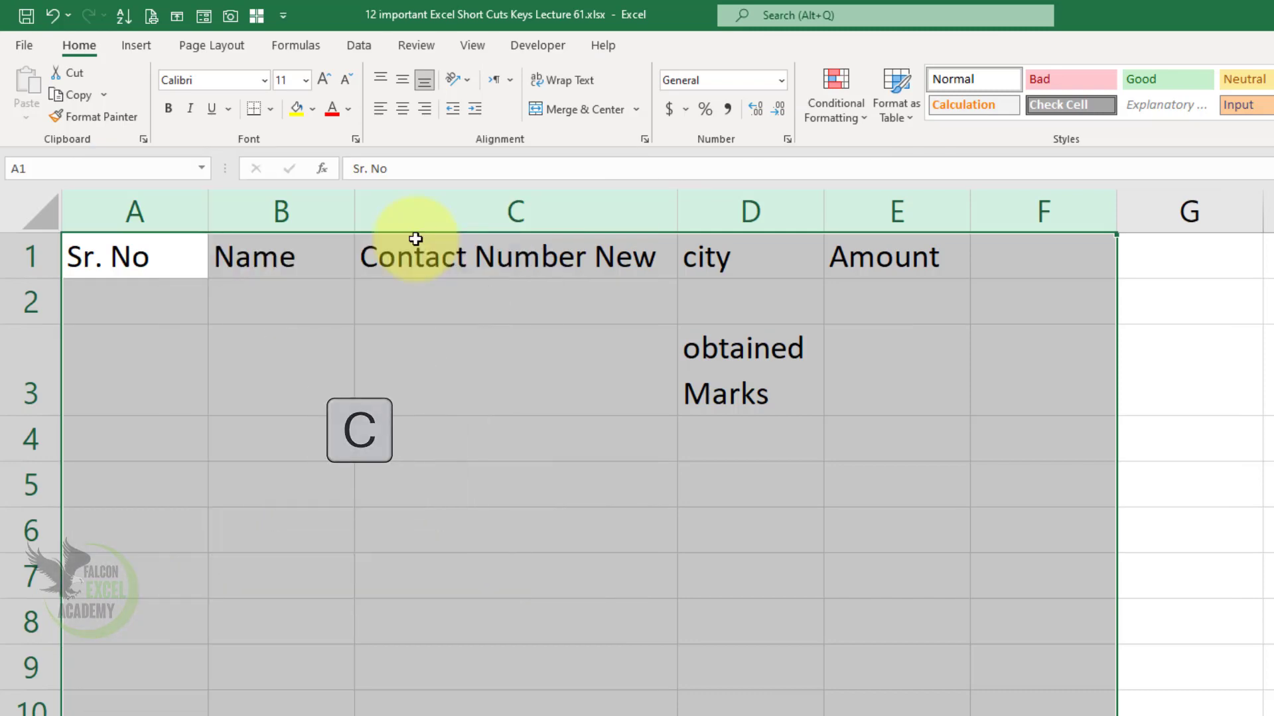